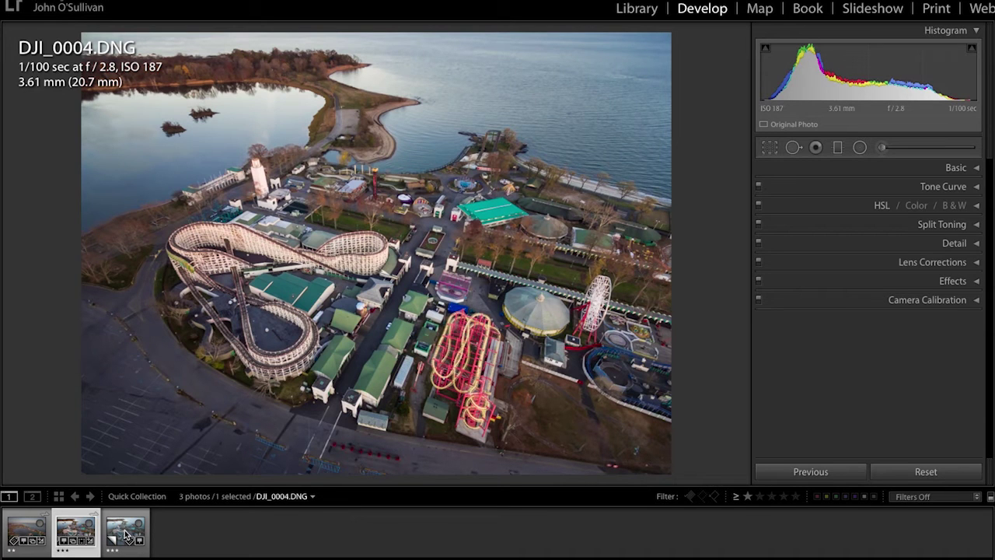
Compare DJI_0004.DNG with the original, then select its virtual Copy 1.
{"action": "left_click", "coordinate": [124, 533]}
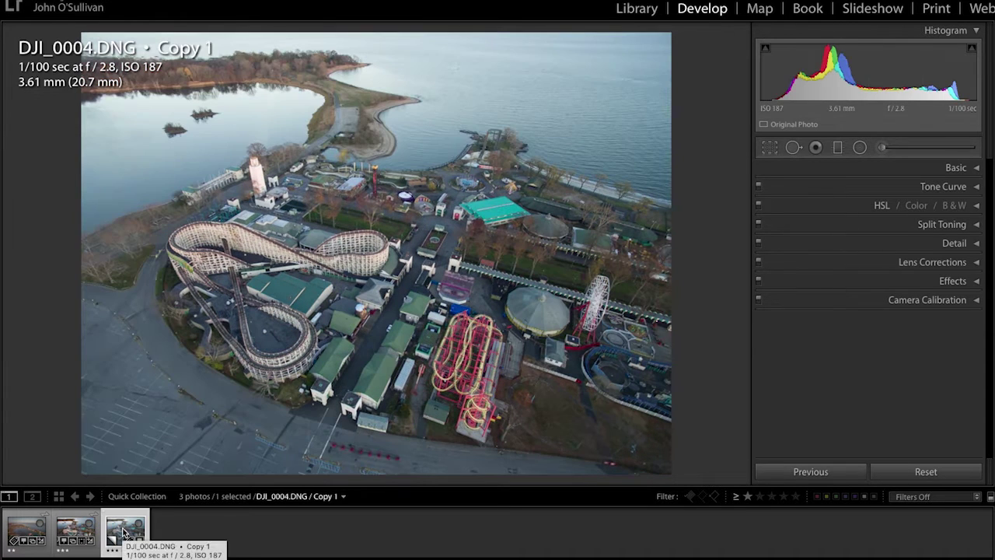
{"action": "left_click", "coordinate": [72, 529]}
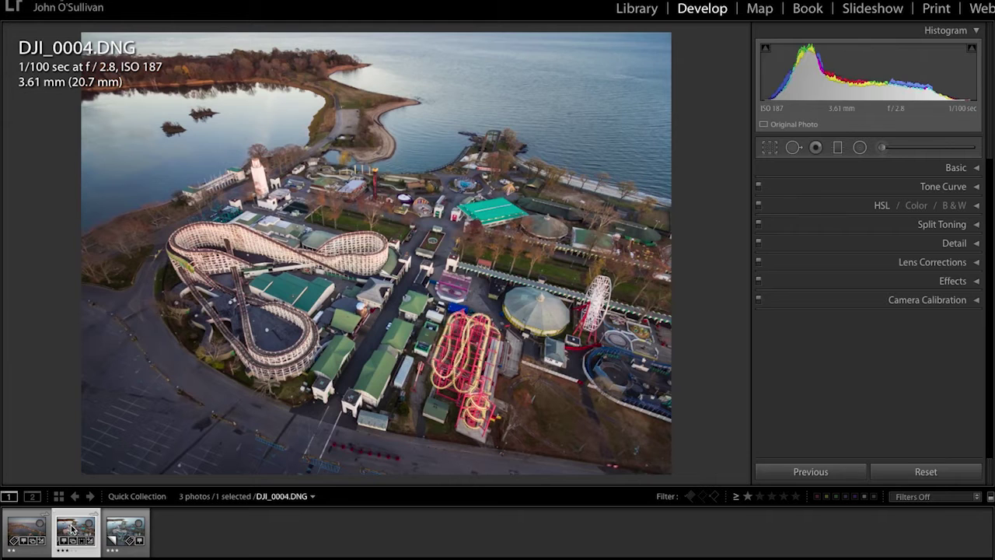
{"action": "left_click", "coordinate": [119, 532]}
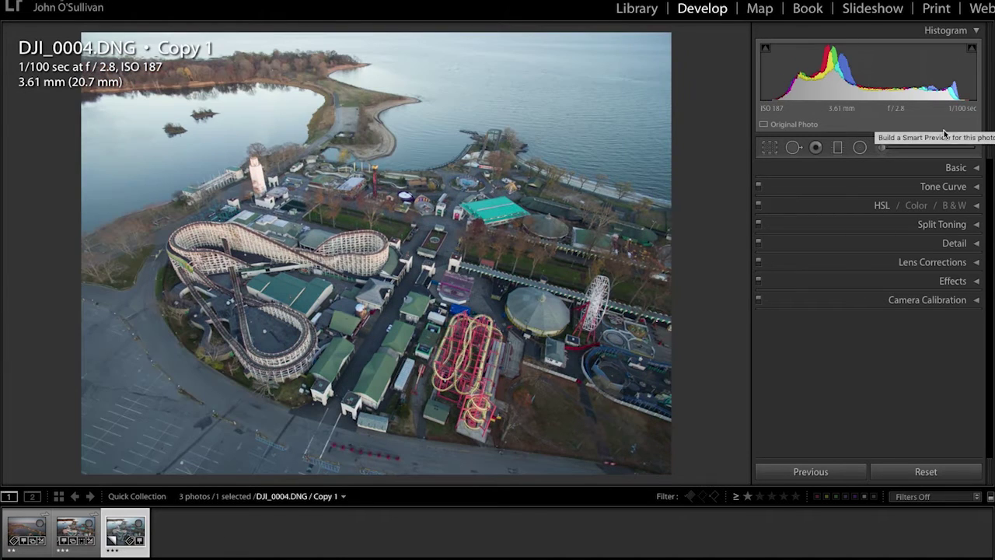
Sample a neutral area with the WB eyedropper for Temp 7,250 and Tint +15.
{"action": "left_click", "coordinate": [936, 170]}
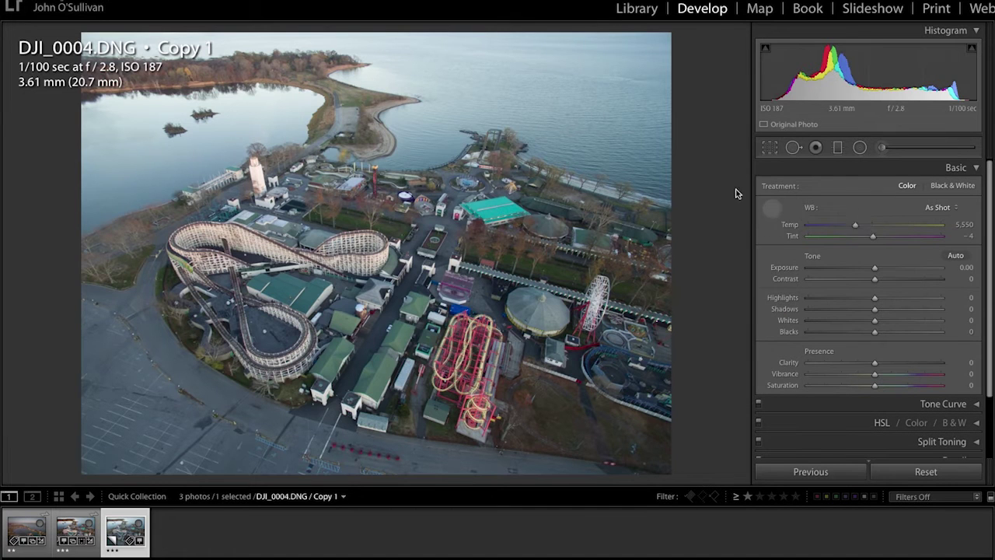
{"action": "left_click", "coordinate": [771, 208]}
{"action": "left_click", "coordinate": [230, 389]}
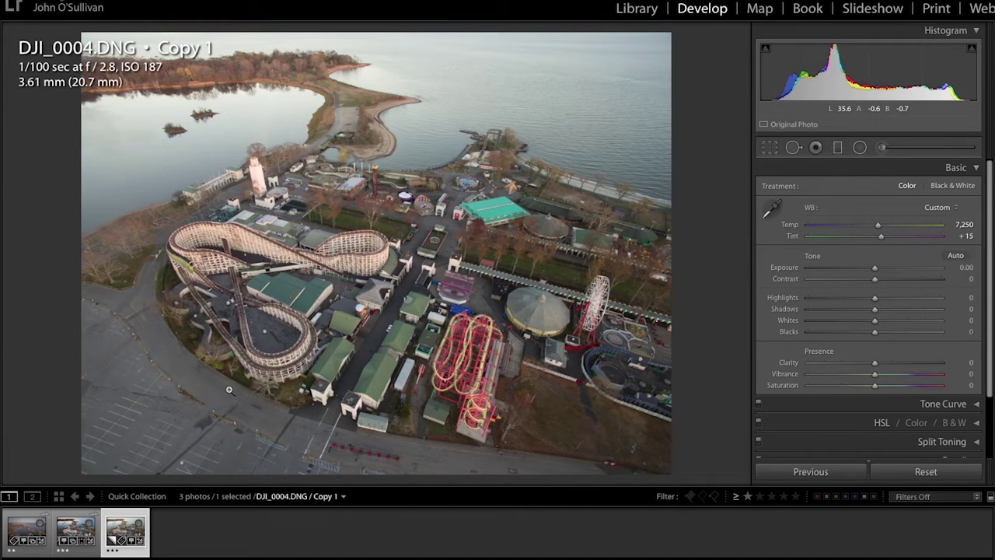
{"action": "left_click", "coordinate": [975, 168]}
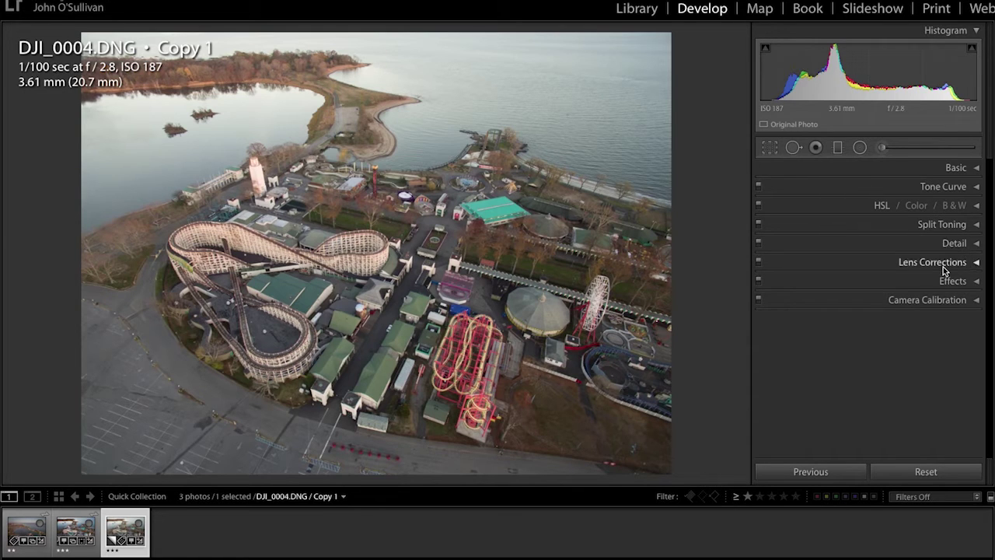
Zoom 1:1 on a rooftop building and raise sharpening Amount to 141, Radius 0.5, Detail 0.
{"action": "left_click", "coordinate": [950, 244]}
{"action": "left_click", "coordinate": [410, 315]}
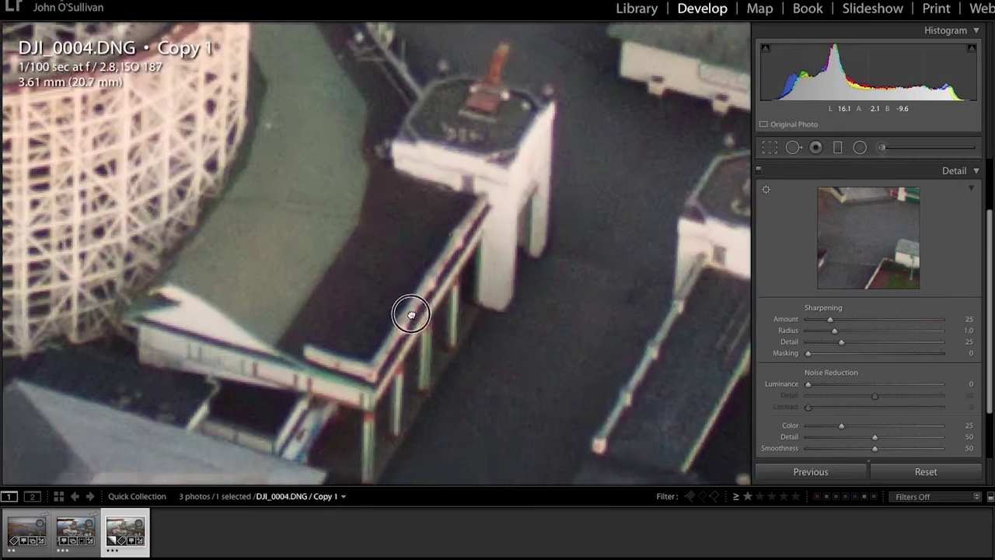
{"action": "left_click_drag", "start_coordinate": [410, 315], "coordinate": [477, 269]}
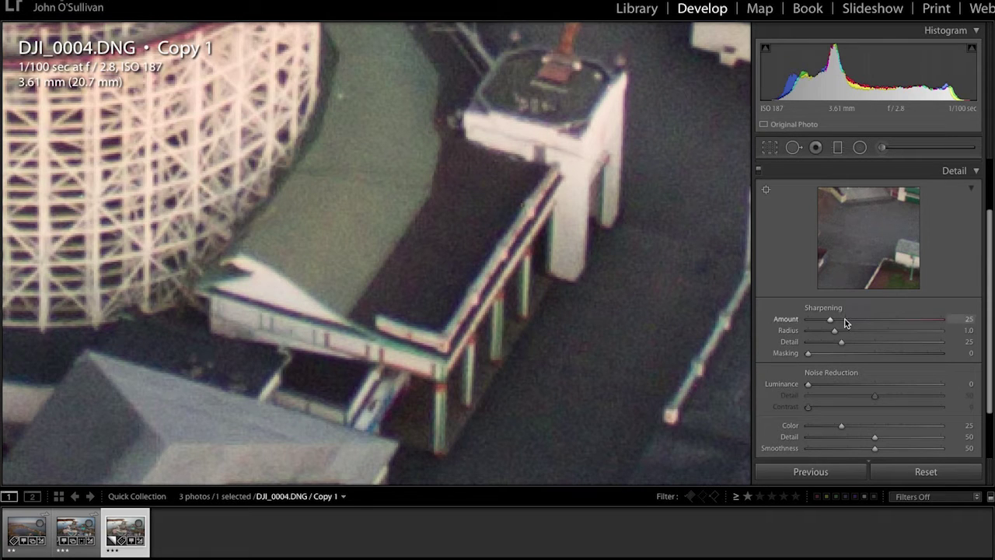
{"action": "mouse_move", "coordinate": [845, 319]}
{"action": "left_mouse_down"}
{"action": "mouse_move", "coordinate": [877, 318]}
{"action": "mouse_move", "coordinate": [813, 317]}
{"action": "mouse_move", "coordinate": [857, 322]}
{"action": "mouse_move", "coordinate": [824, 319]}
{"action": "mouse_move", "coordinate": [834, 321]}
{"action": "left_mouse_up"}
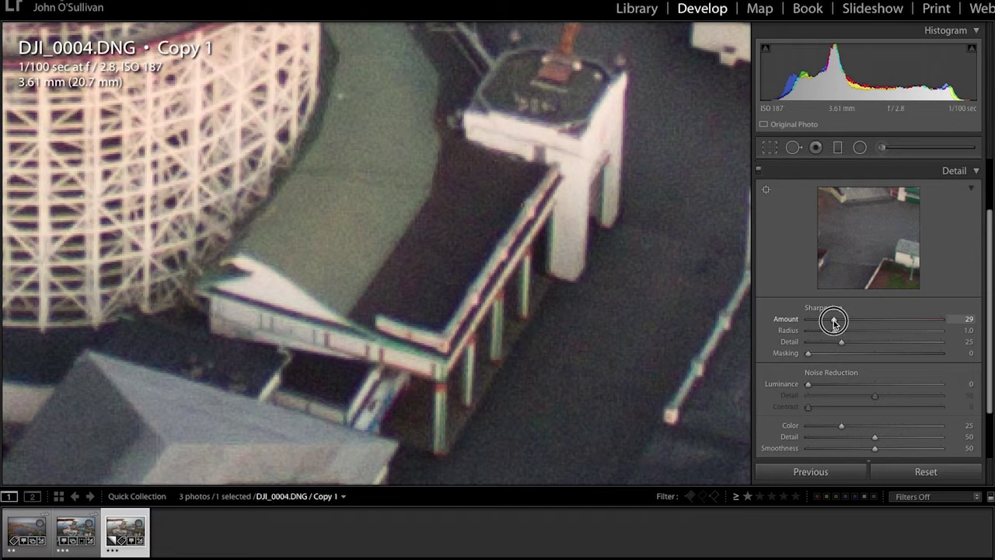
{"action": "left_click_drag", "start_coordinate": [633, 147], "coordinate": [641, 215]}
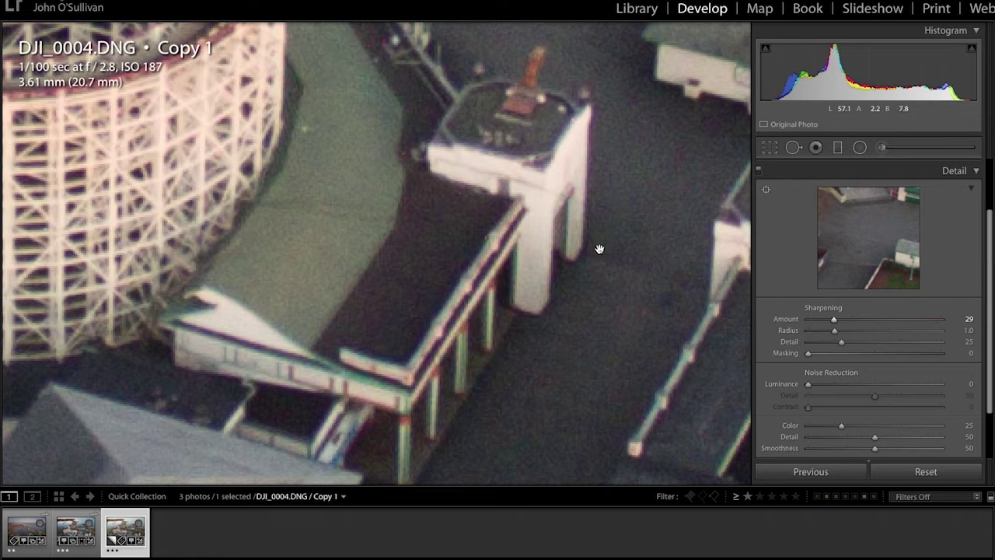
{"action": "left_click_drag", "start_coordinate": [844, 318], "coordinate": [884, 321]}
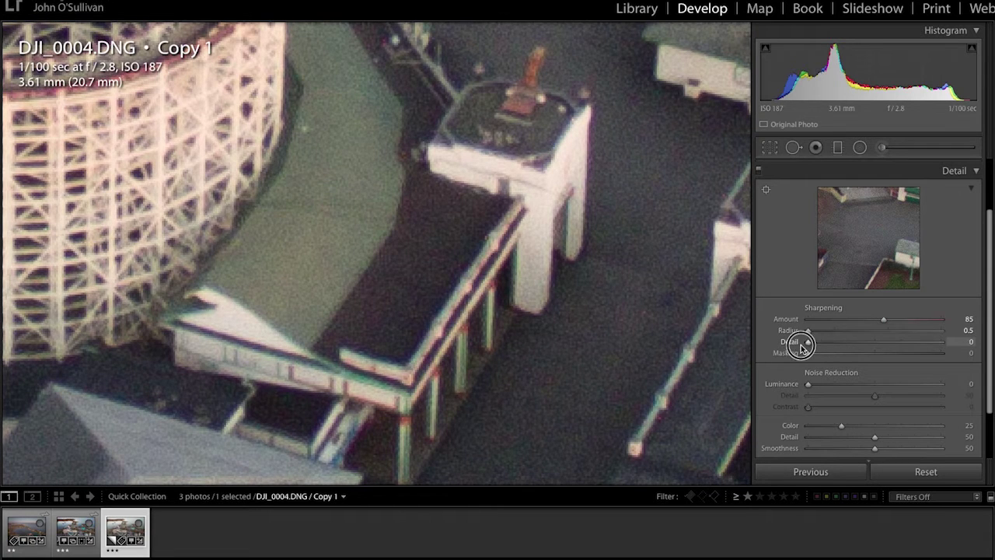
{"action": "left_click_drag", "start_coordinate": [900, 320], "coordinate": [918, 322]}
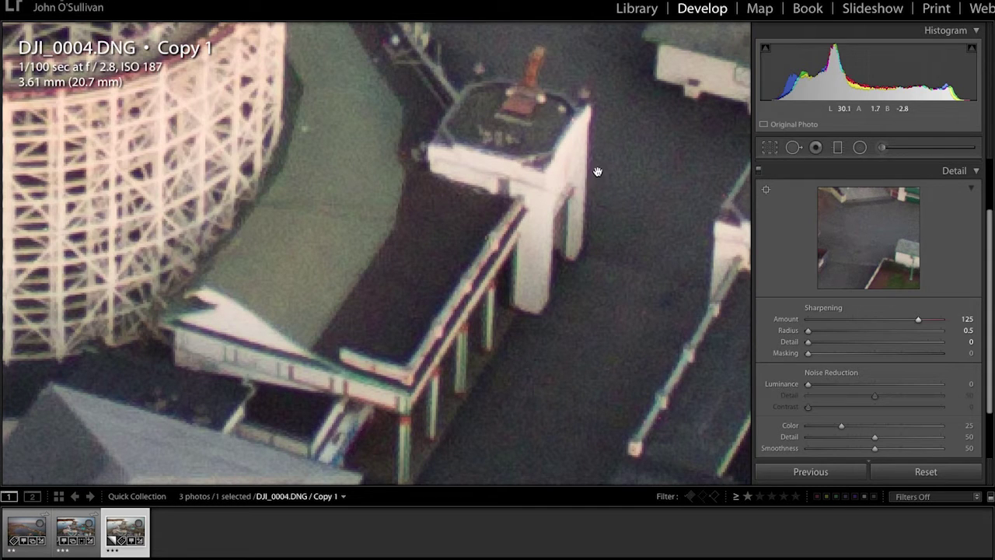
{"action": "left_click_drag", "start_coordinate": [918, 319], "coordinate": [932, 318]}
Test extreme sharpening with the Alt grayscale preview, ending at Amount 88 and Radius 1.5.
{"action": "key", "text": "alt"}
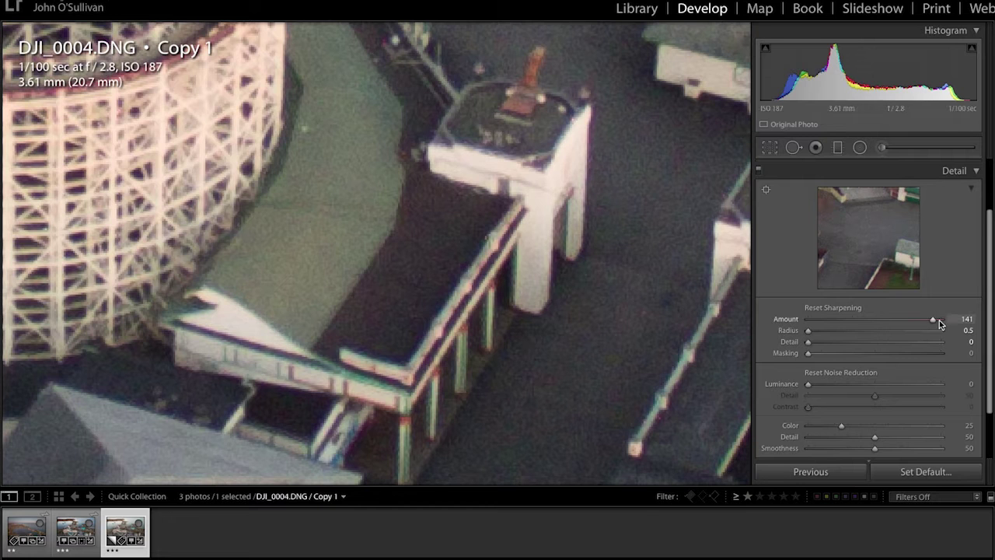
{"action": "mouse_move", "coordinate": [933, 319]}
{"action": "left_mouse_down"}
{"action": "mouse_move", "coordinate": [788, 319]}
{"action": "mouse_move", "coordinate": [934, 319]}
{"action": "left_mouse_up"}
{"action": "mouse_move", "coordinate": [933, 319]}
{"action": "left_mouse_down"}
{"action": "mouse_move", "coordinate": [822, 318]}
{"action": "mouse_move", "coordinate": [941, 319]}
{"action": "mouse_move", "coordinate": [897, 329]}
{"action": "mouse_move", "coordinate": [932, 310]}
{"action": "left_mouse_up"}
{"action": "left_click_drag", "start_coordinate": [816, 333], "coordinate": [793, 331]}
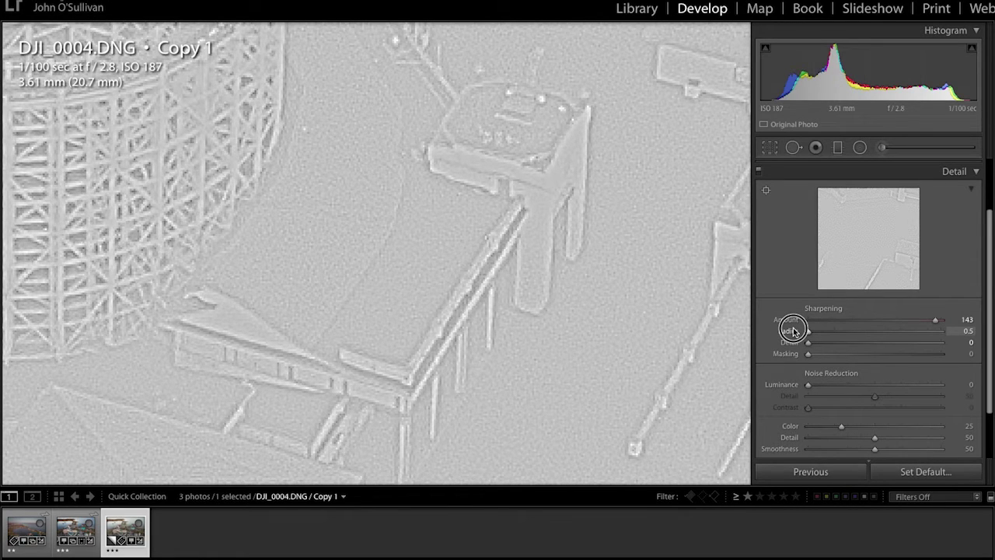
{"action": "left_click_drag", "start_coordinate": [793, 331], "coordinate": [939, 355]}
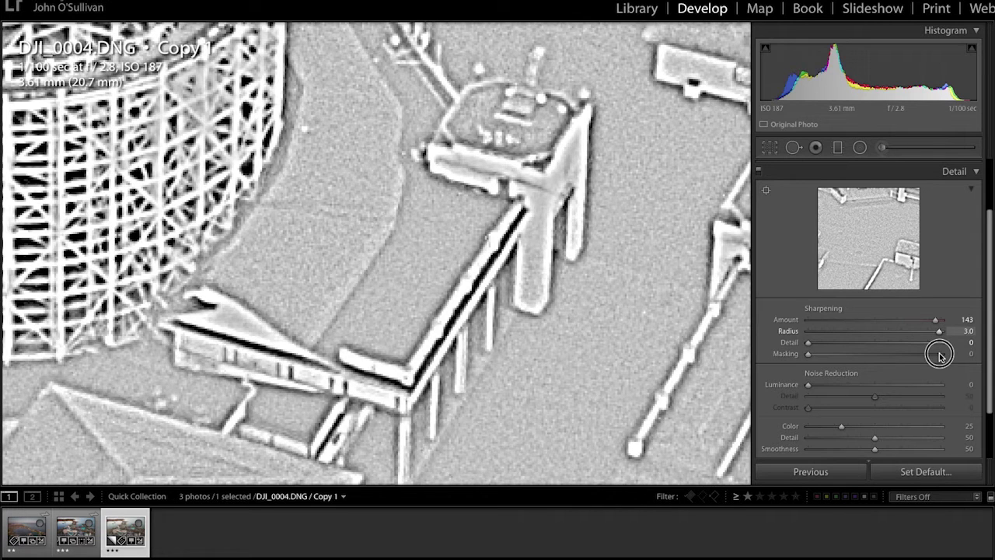
{"action": "left_click_drag", "start_coordinate": [939, 355], "coordinate": [917, 332]}
{"action": "left_click_drag", "start_coordinate": [669, 145], "coordinate": [642, 107]}
{"action": "left_click_drag", "start_coordinate": [920, 331], "coordinate": [808, 340]}
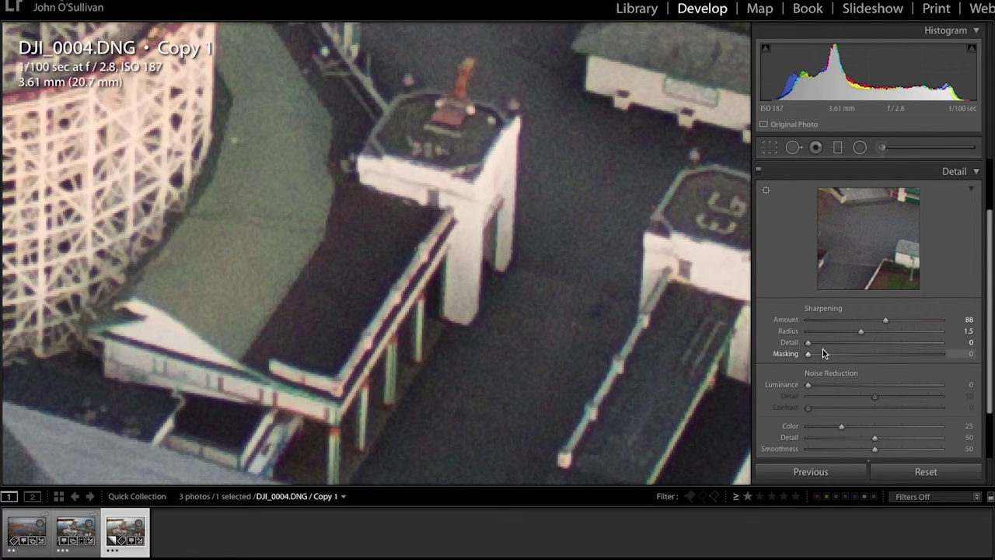
Test sharpening Detail with the mask preview, then settle on Amount 64, Radius 1.2, Detail 15.
{"action": "left_click_drag", "start_coordinate": [823, 344], "coordinate": [934, 348]}
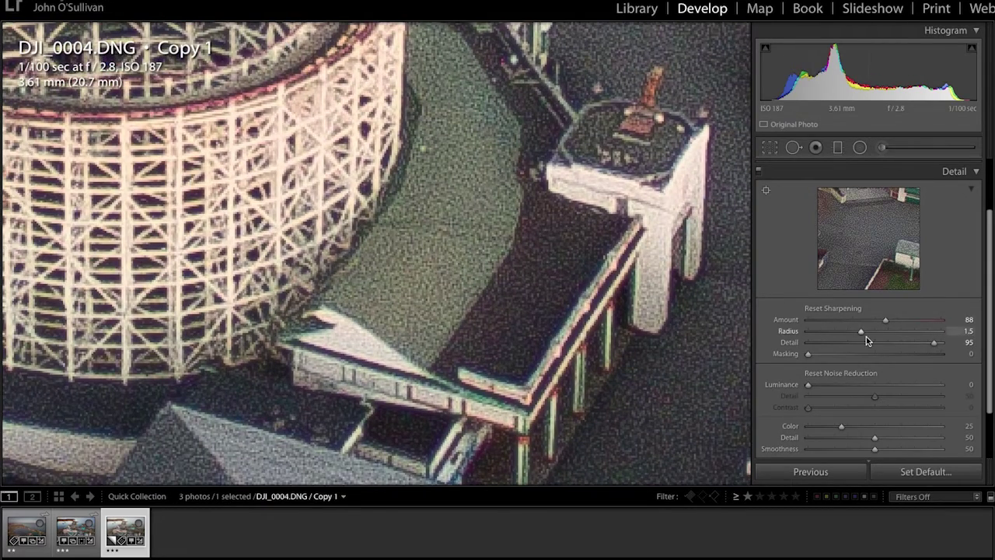
{"action": "left_click_drag", "start_coordinate": [892, 342], "coordinate": [865, 321]}
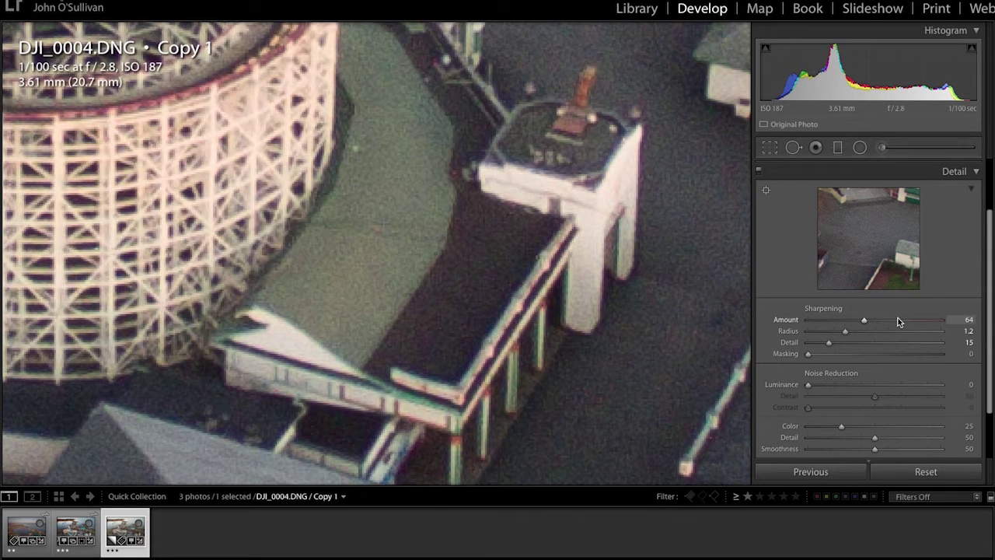
{"action": "left_click_drag", "start_coordinate": [648, 169], "coordinate": [600, 231]}
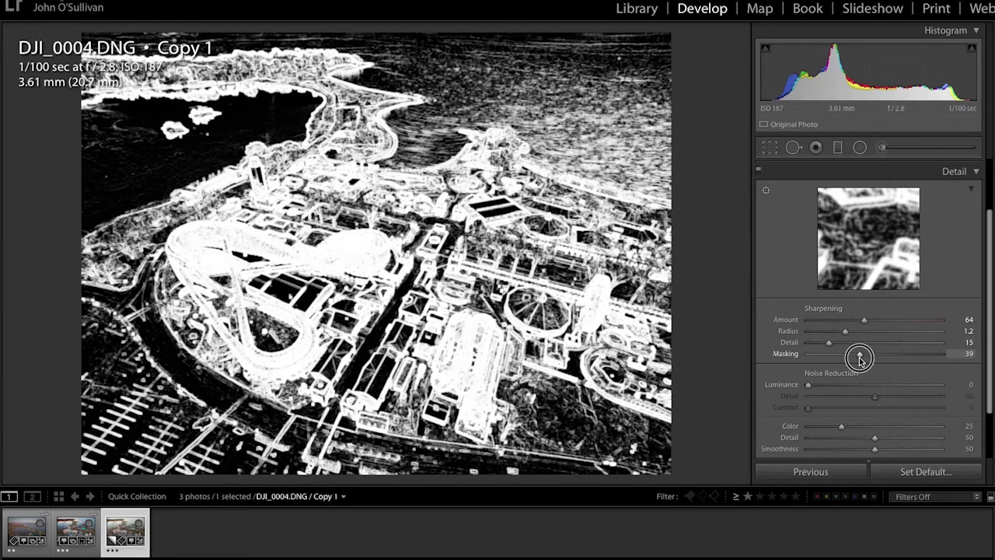
Set sharpening Masking to 39, compare sharpening on and off, then zoom back to Fit.
{"action": "left_click_drag", "start_coordinate": [860, 358], "coordinate": [860, 360]}
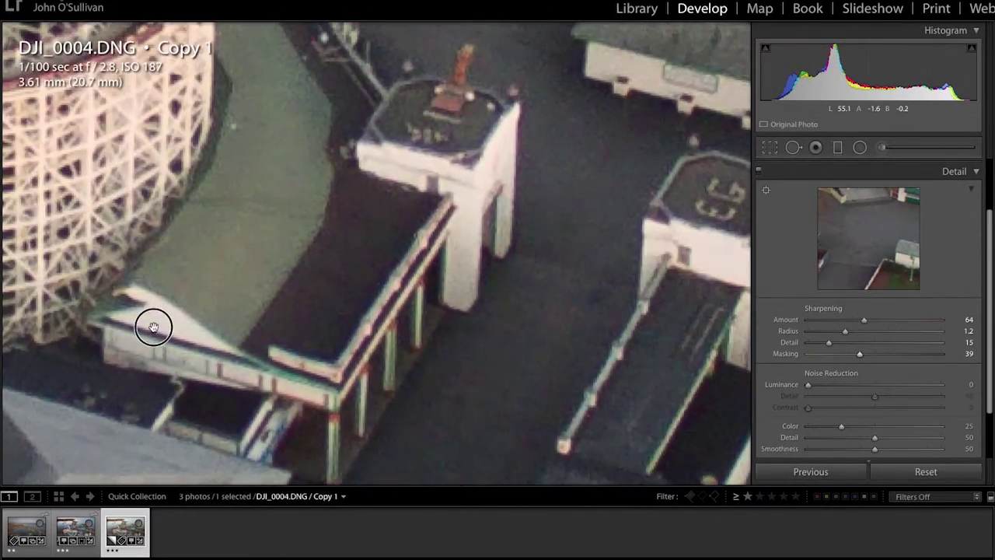
{"action": "left_click", "coordinate": [759, 172]}
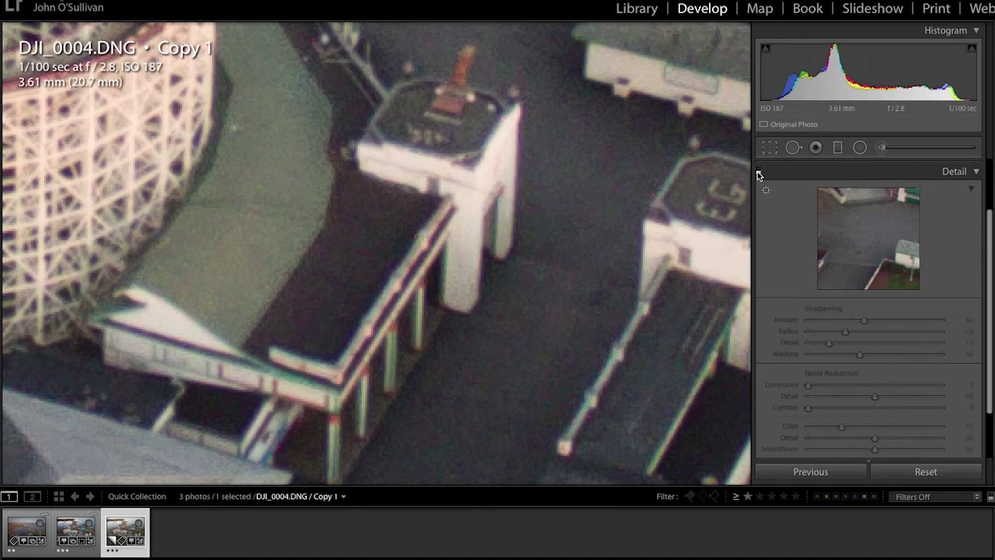
{"action": "left_click", "coordinate": [758, 172]}
{"action": "left_click", "coordinate": [758, 172]}
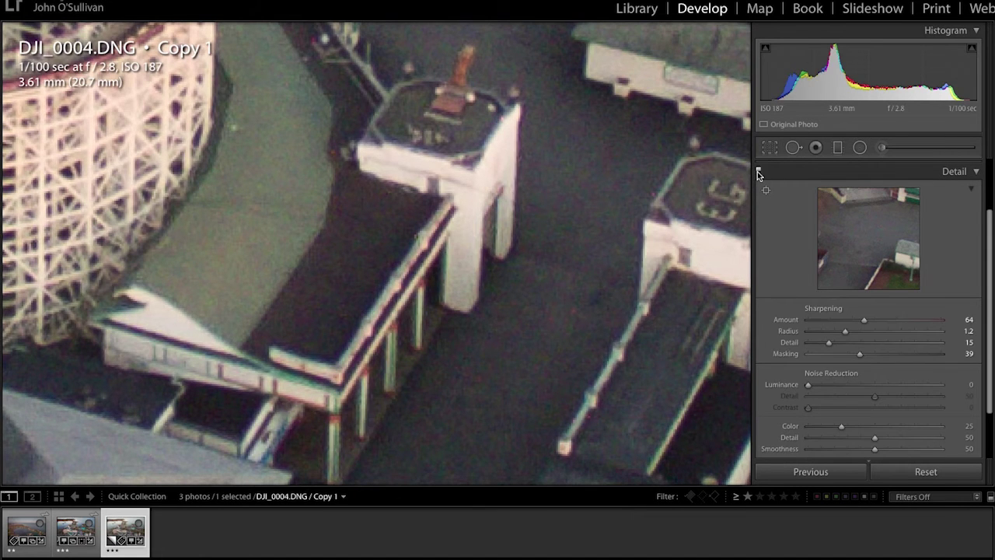
{"action": "left_click", "coordinate": [759, 171]}
{"action": "left_click", "coordinate": [759, 171]}
{"action": "left_click", "coordinate": [586, 264]}
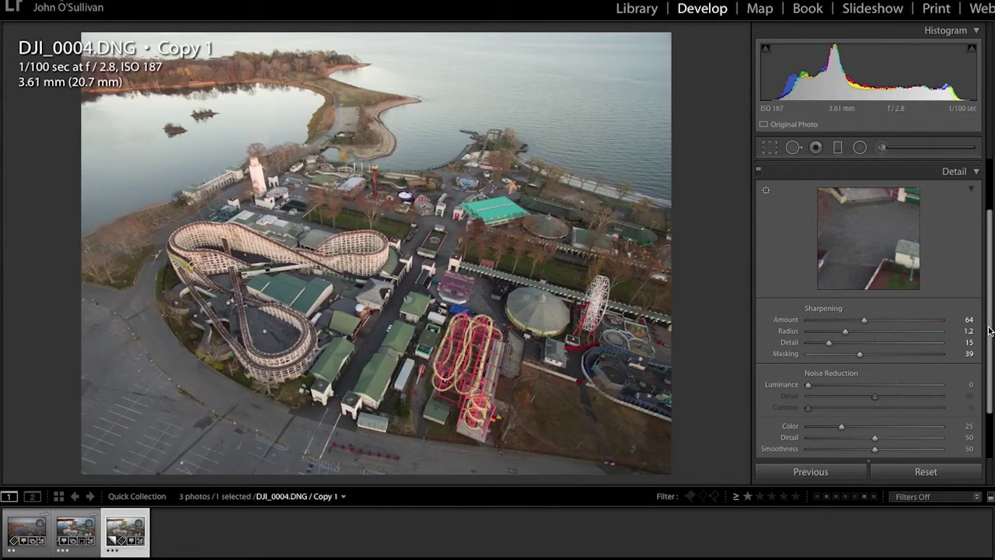
{"action": "scroll", "coordinate": [989, 330], "scroll_direction": "up", "scroll_amount": 3}
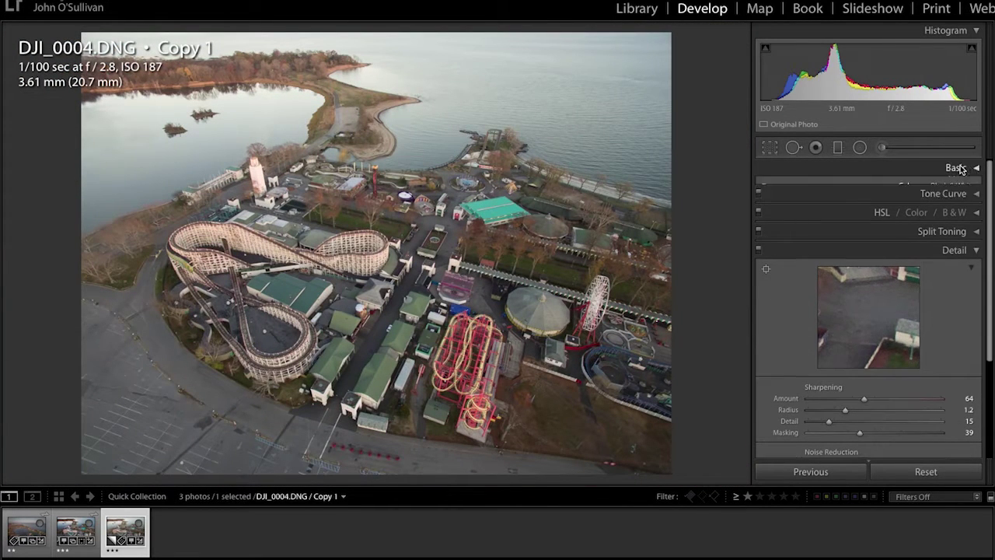
Raise Clarity in the Basic panel to +41 on DJI_0004.DNG Copy 1.
{"action": "left_click", "coordinate": [956, 168]}
{"action": "left_click_drag", "start_coordinate": [989, 224], "coordinate": [989, 244]}
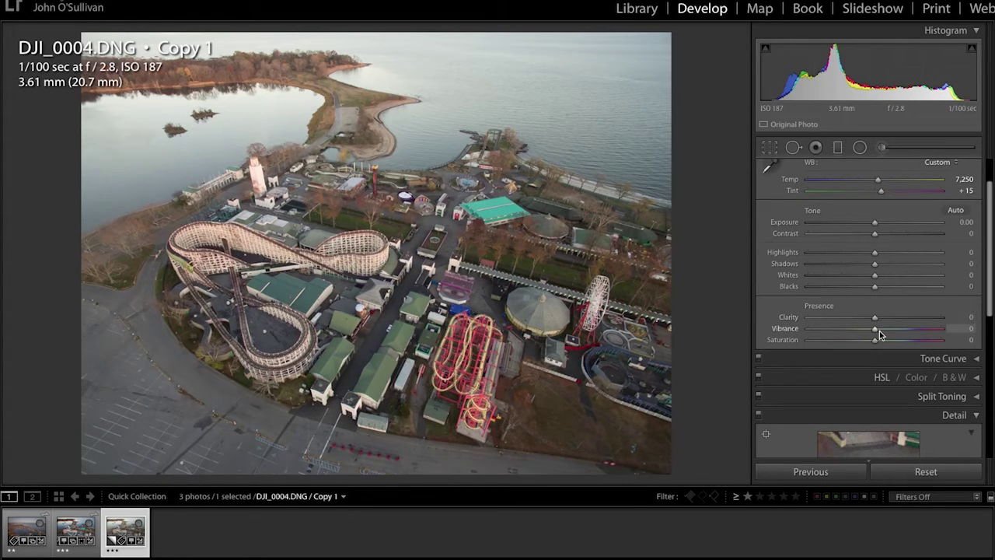
{"action": "mouse_move", "coordinate": [884, 318]}
{"action": "left_mouse_down"}
{"action": "mouse_move", "coordinate": [898, 317]}
{"action": "mouse_move", "coordinate": [814, 320]}
{"action": "mouse_move", "coordinate": [902, 327]}
{"action": "left_mouse_up"}
{"action": "left_click_drag", "start_coordinate": [984, 267], "coordinate": [989, 490]}
Enable lens profile corrections and Remove Chromatic Aberration.
{"action": "left_click", "coordinate": [921, 405]}
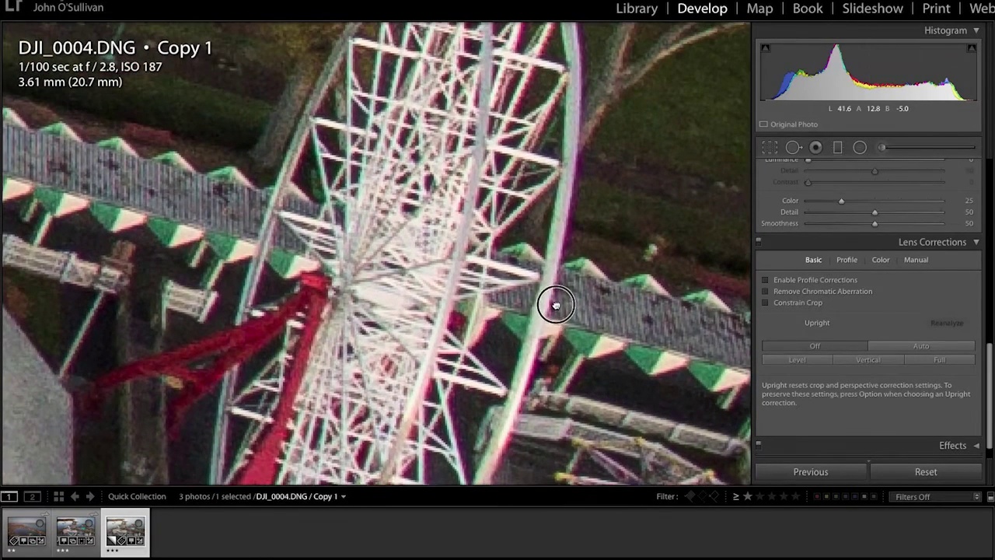
{"action": "left_click", "coordinate": [795, 281]}
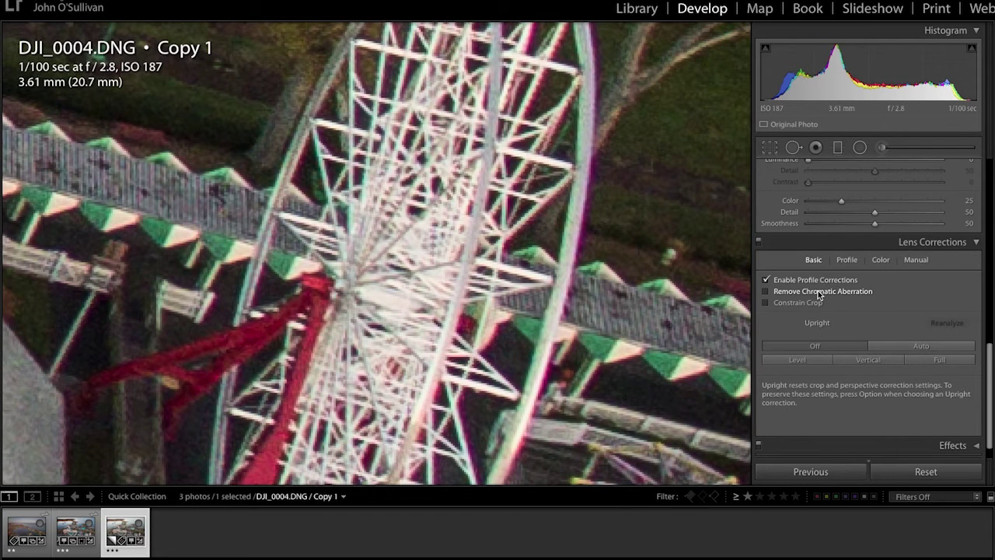
{"action": "left_click", "coordinate": [818, 292]}
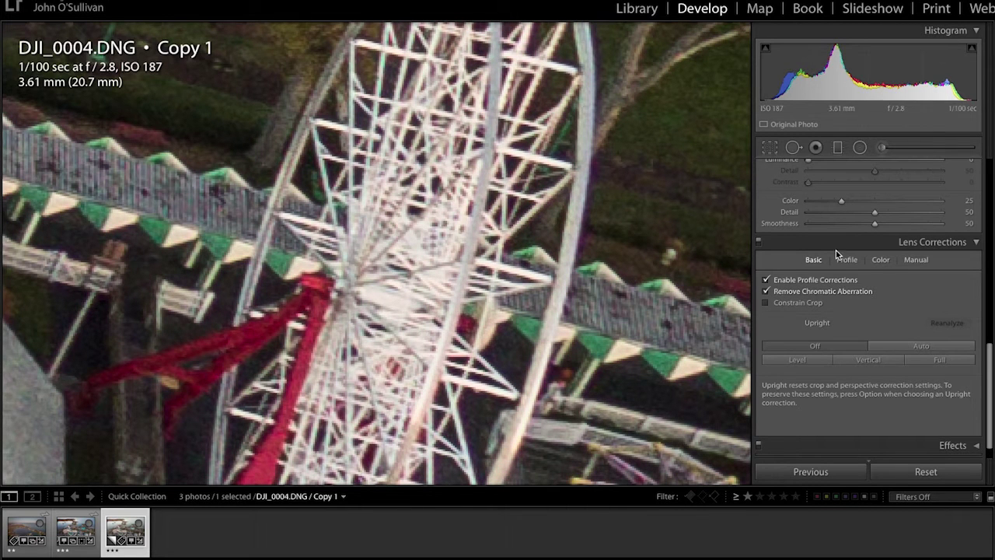
Raise the purple Defringe Amount while viewing the Ferris wheel edges.
{"action": "left_click_drag", "start_coordinate": [598, 148], "coordinate": [572, 199]}
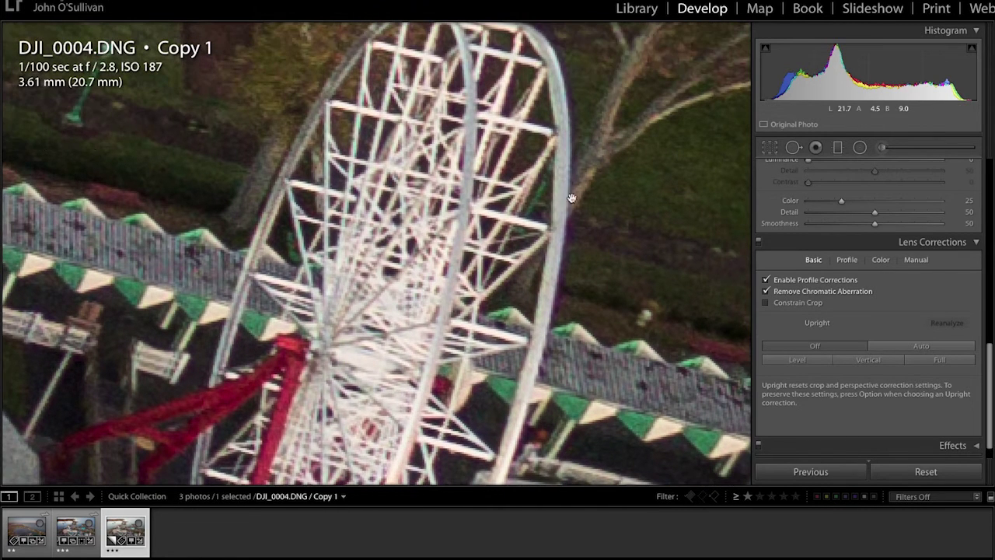
{"action": "left_click", "coordinate": [881, 260]}
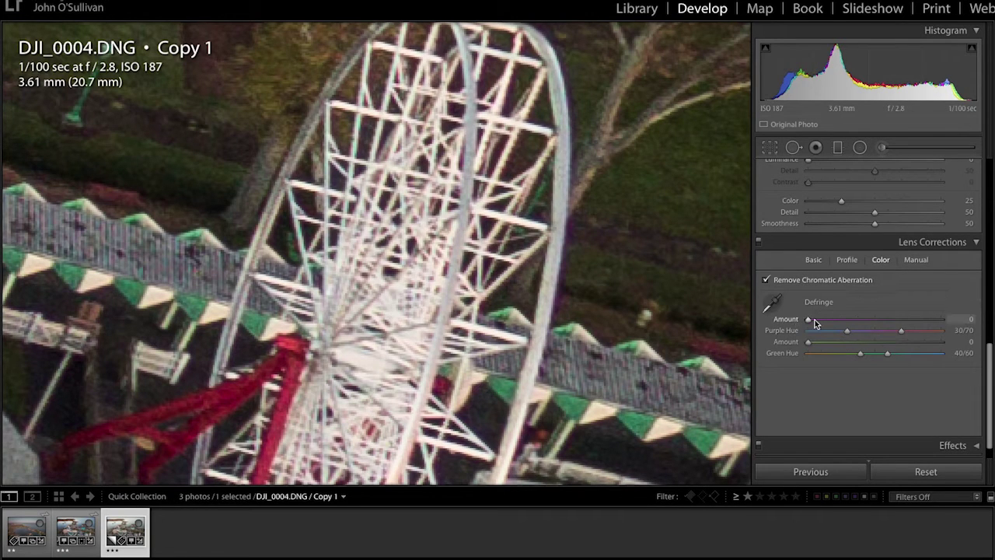
{"action": "left_click_drag", "start_coordinate": [808, 319], "coordinate": [868, 320]}
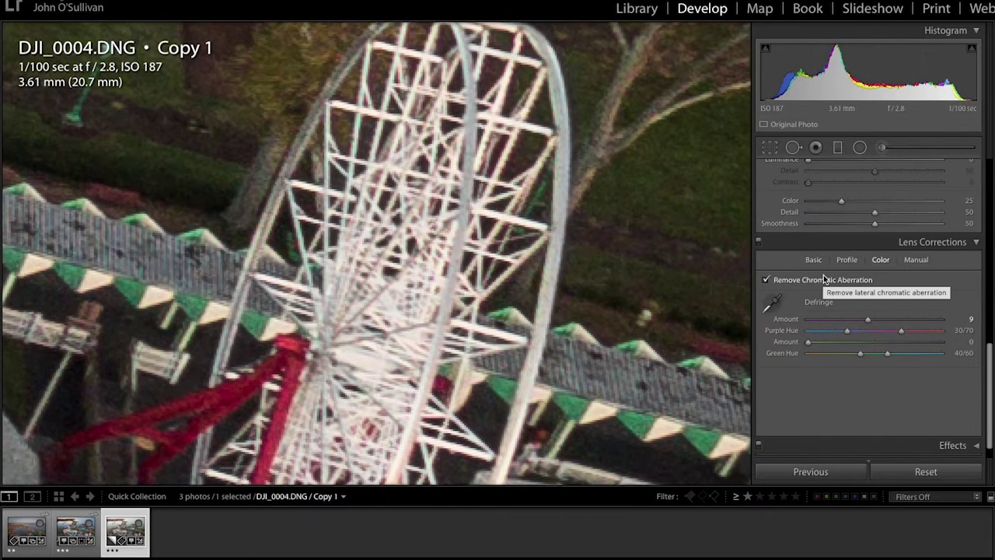
Compare with and without Remove Chromatic Aberration, leave it on, and collapse Lens Corrections.
{"action": "left_click", "coordinate": [813, 259]}
{"action": "left_click", "coordinate": [789, 293]}
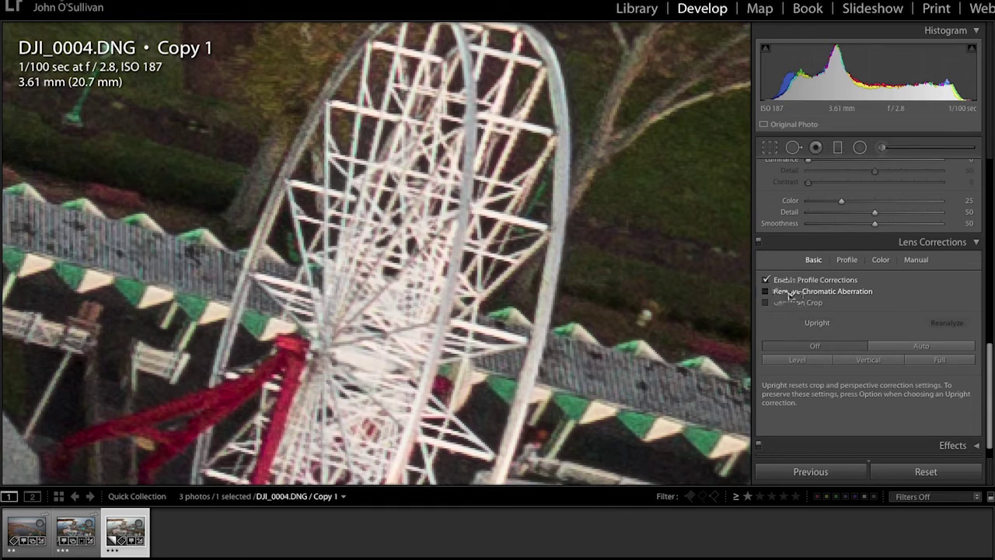
{"action": "left_click", "coordinate": [789, 294]}
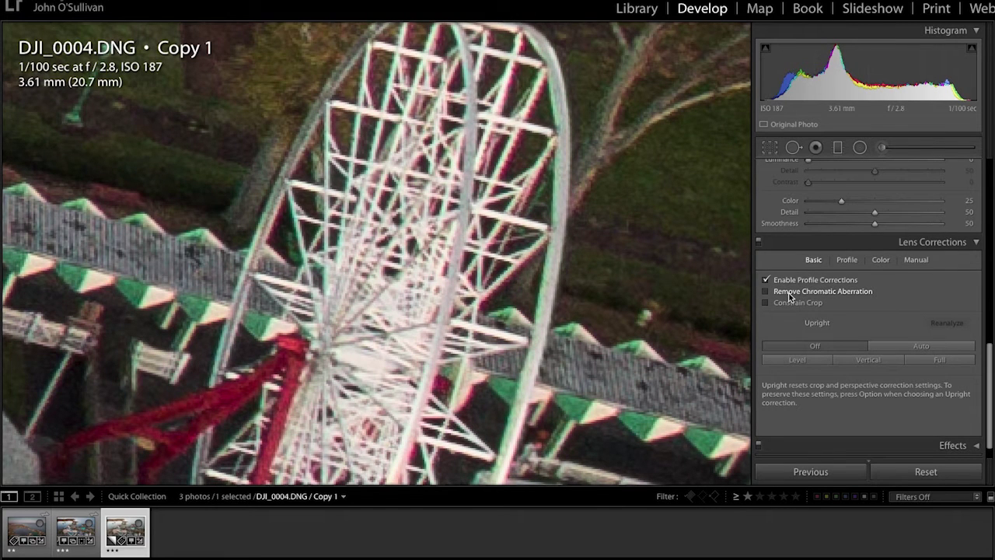
{"action": "left_click", "coordinate": [790, 294]}
{"action": "left_click", "coordinate": [790, 294]}
{"action": "left_click", "coordinate": [790, 294]}
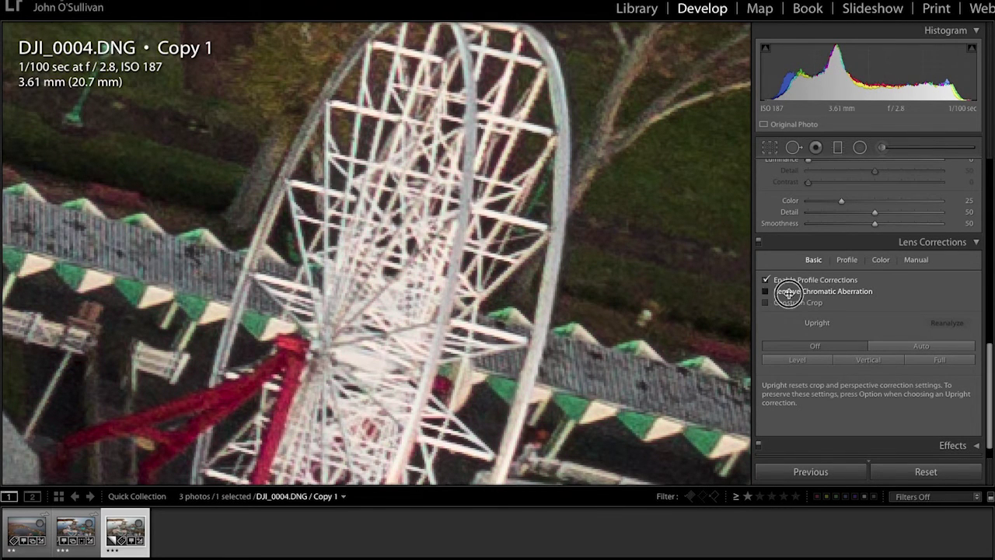
{"action": "left_click", "coordinate": [790, 294]}
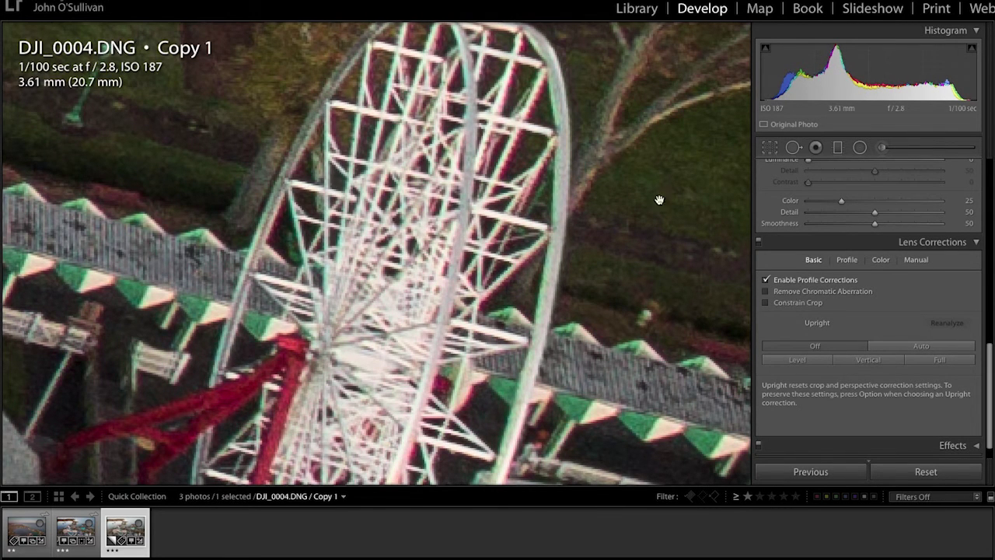
{"action": "left_click", "coordinate": [777, 291]}
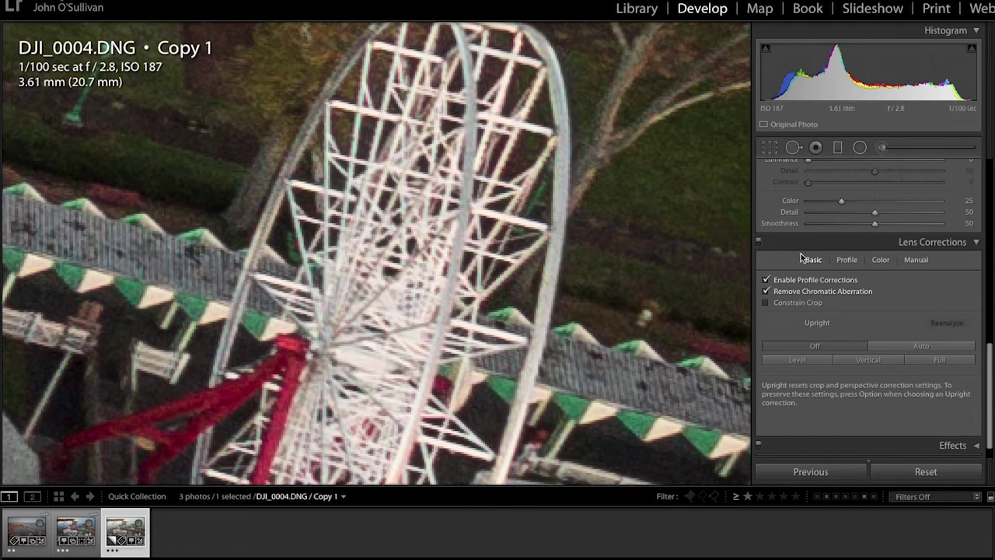
{"action": "left_click", "coordinate": [958, 242]}
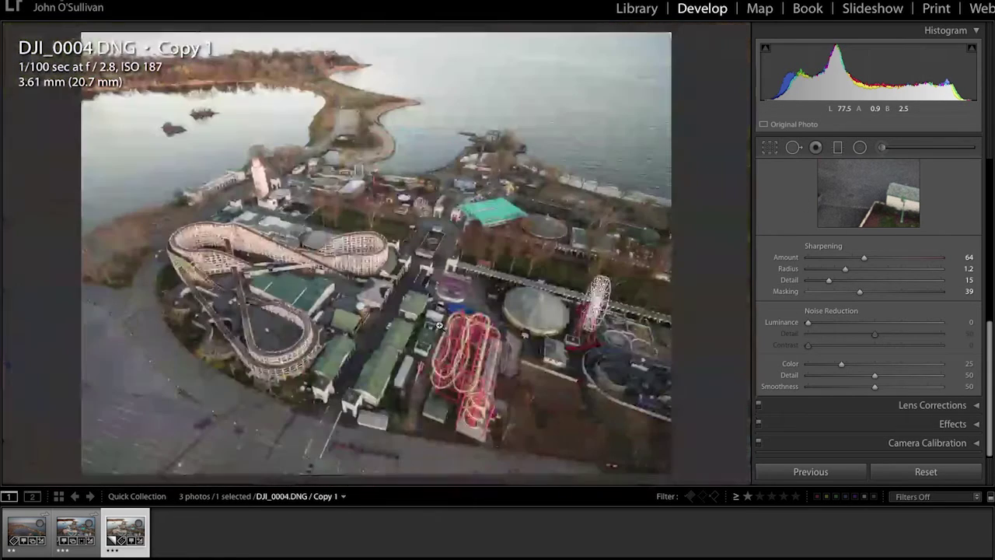
Zoom out to Fit, then select the dusk shoreline photo DJI_0346.DNG.
{"action": "left_click", "coordinate": [439, 325]}
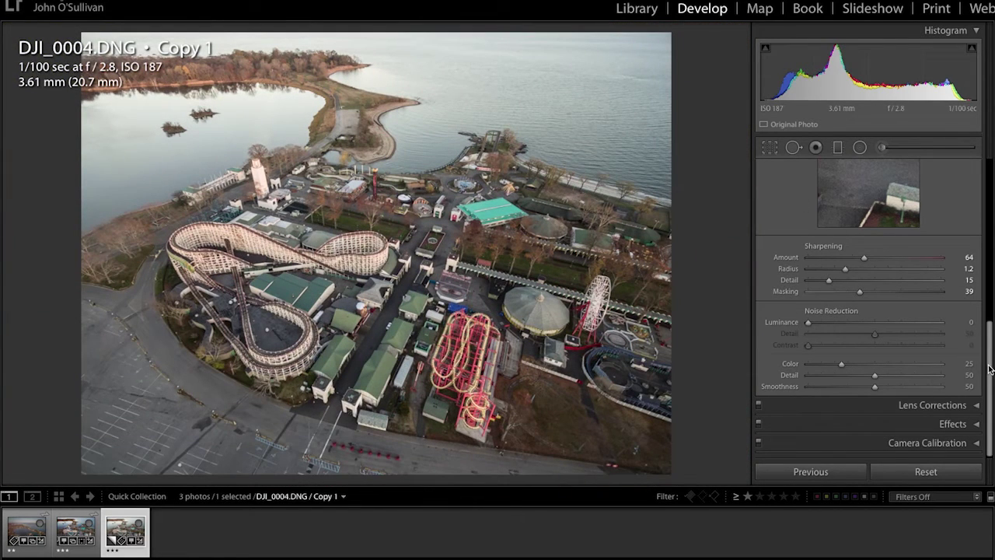
{"action": "left_click_drag", "start_coordinate": [989, 370], "coordinate": [991, 396]}
{"action": "left_click_drag", "start_coordinate": [992, 390], "coordinate": [991, 371]}
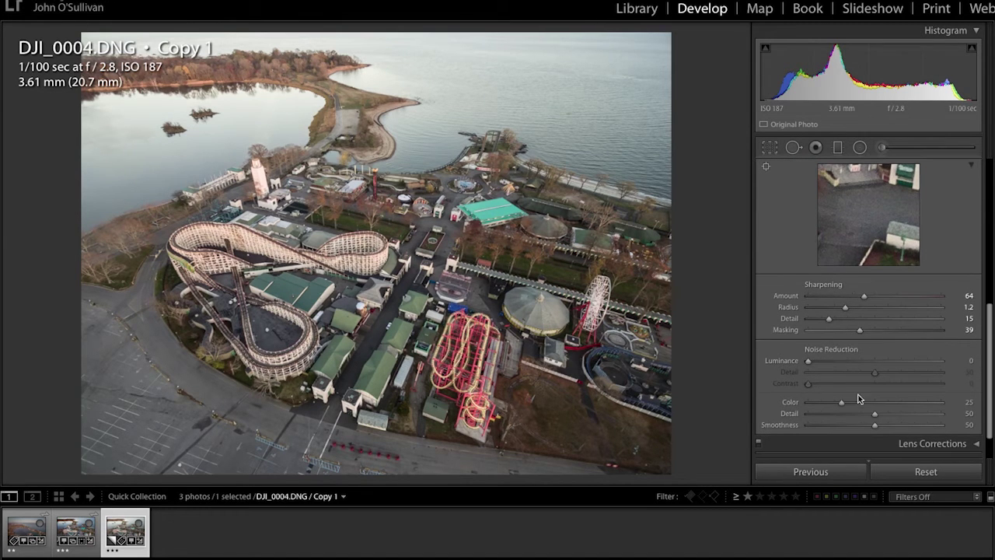
{"action": "left_click", "coordinate": [31, 535]}
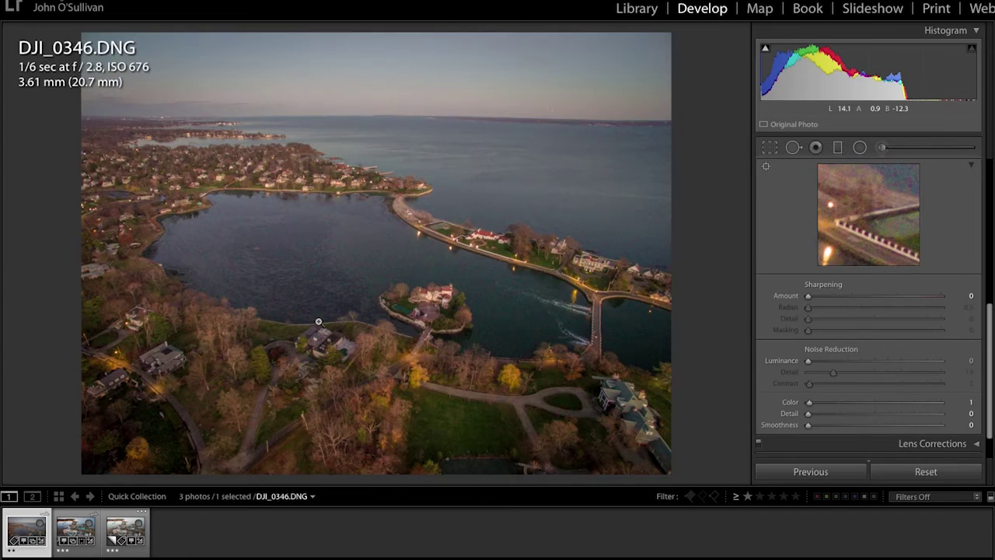
Zoom to 1:1 via the Navigator and centre the view on the island.
{"action": "left_click", "coordinate": [311, 265]}
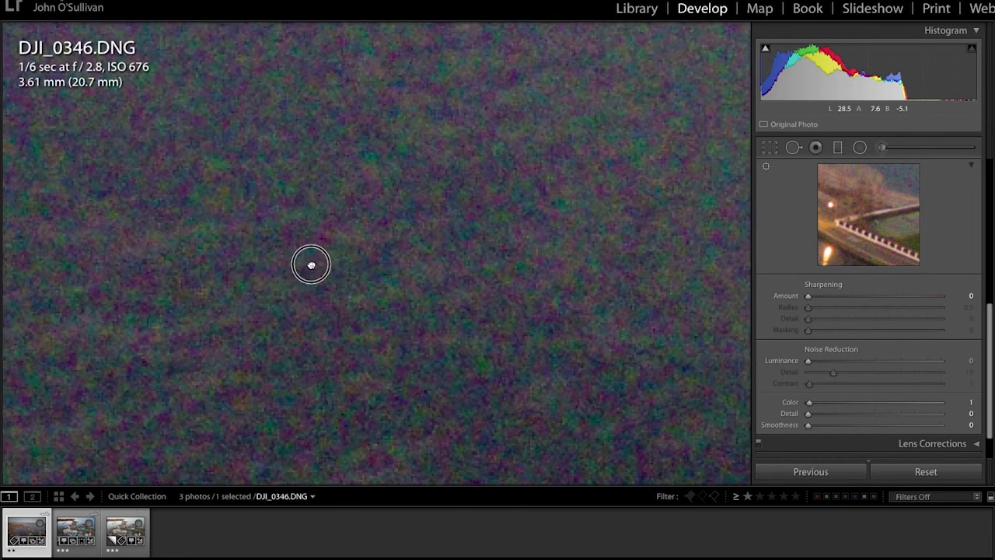
{"action": "left_click", "coordinate": [311, 263]}
{"action": "left_click", "coordinate": [2, 255]}
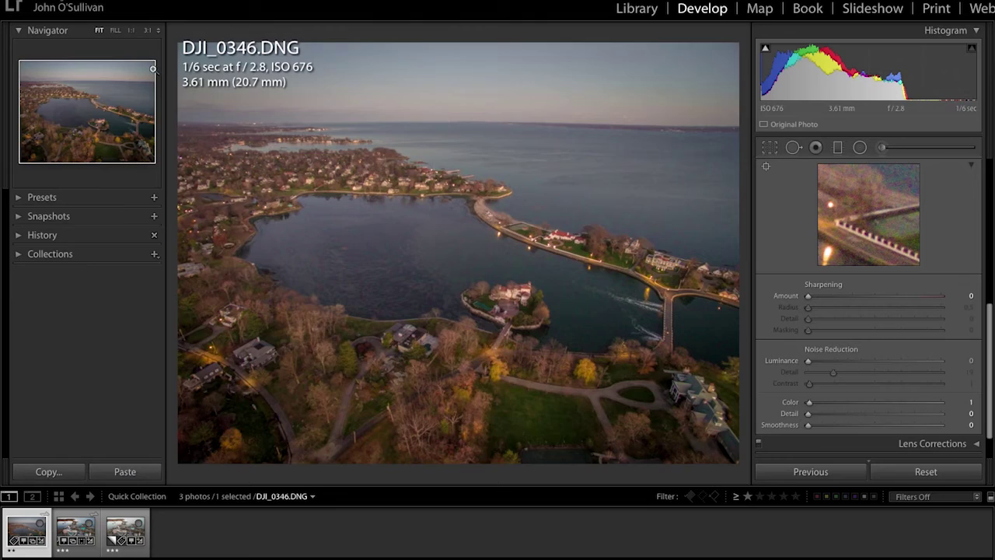
{"action": "left_click", "coordinate": [131, 29]}
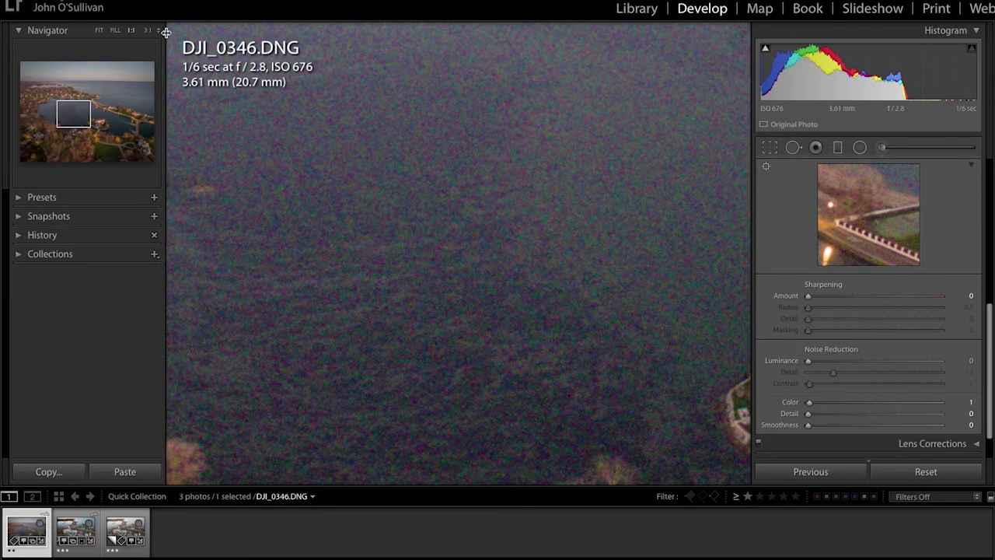
{"action": "left_click", "coordinate": [145, 31]}
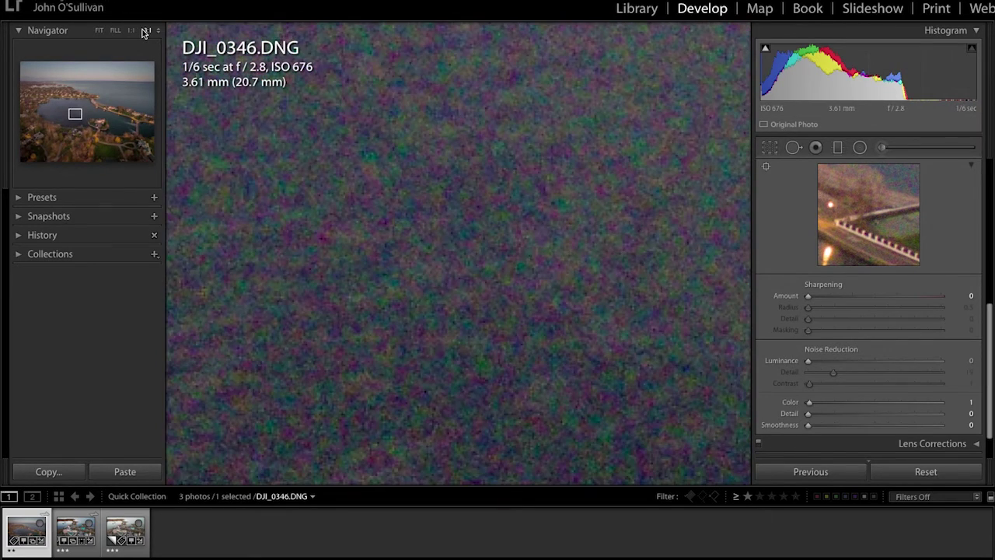
{"action": "left_click", "coordinate": [129, 31]}
{"action": "left_click_drag", "start_coordinate": [524, 298], "coordinate": [220, 151]}
{"action": "left_click_drag", "start_coordinate": [571, 296], "coordinate": [518, 283]}
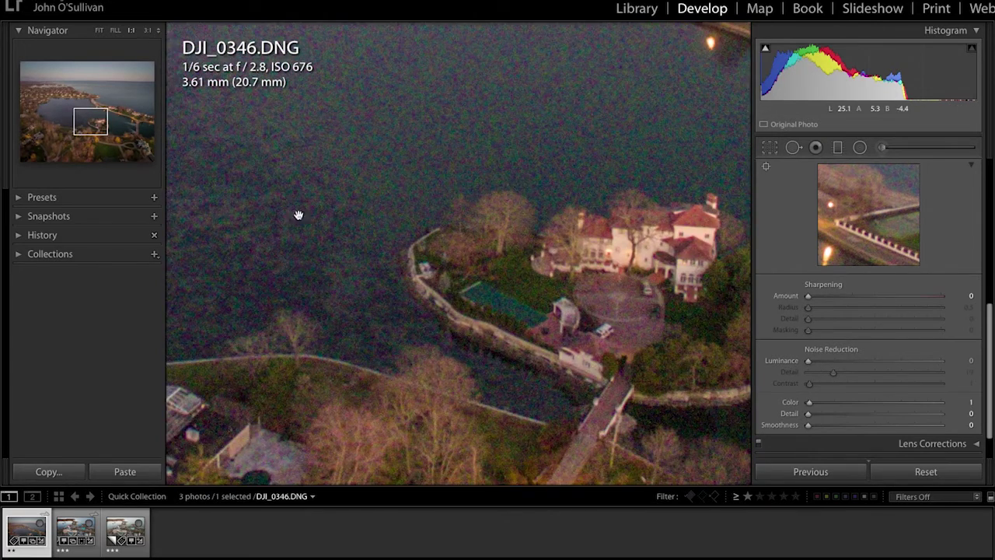
{"action": "left_click_drag", "start_coordinate": [460, 244], "coordinate": [388, 251]}
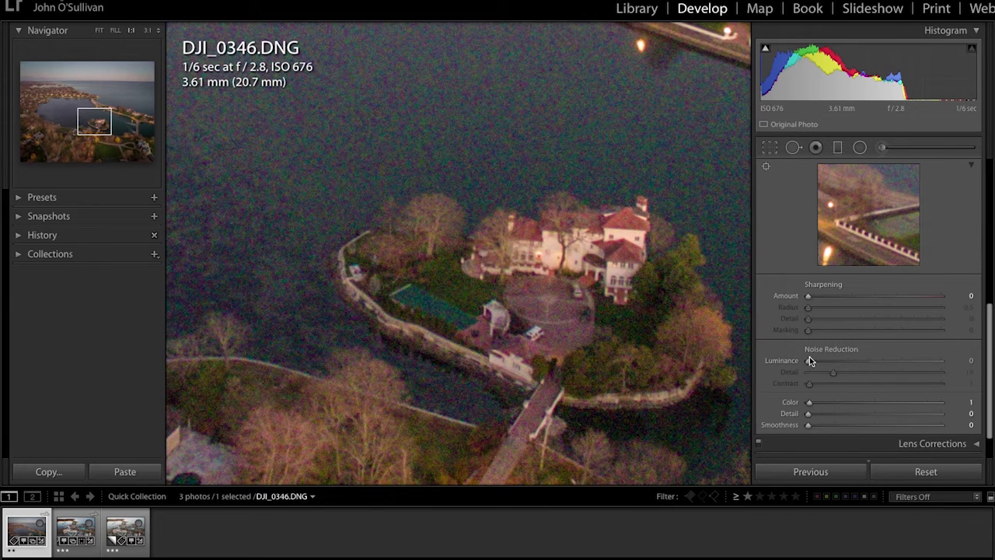
Set Luminance noise reduction to 41 with Detail 28 and Contrast 19.
{"action": "left_click_drag", "start_coordinate": [826, 361], "coordinate": [863, 362]}
{"action": "left_click_drag", "start_coordinate": [862, 372], "coordinate": [834, 386]}
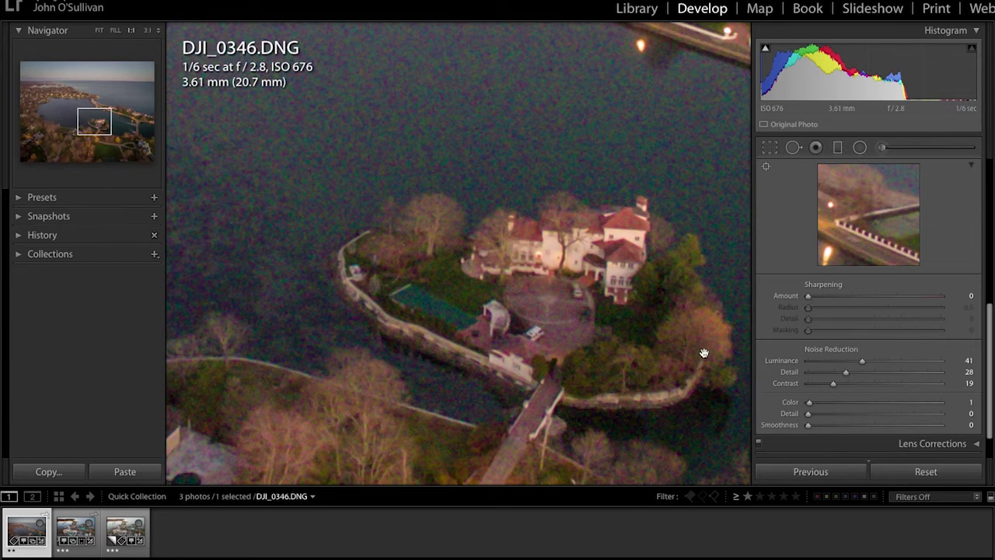
{"action": "left_click_drag", "start_coordinate": [639, 304], "coordinate": [617, 344]}
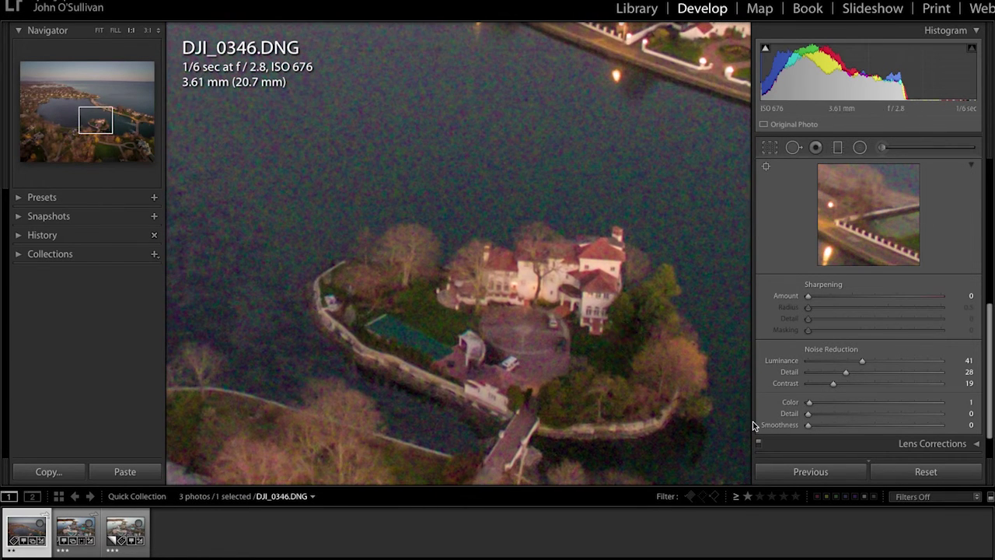
Set Color noise reduction to 27 and zoom to 3:1 on the driveway and houses.
{"action": "left_click_drag", "start_coordinate": [817, 405], "coordinate": [822, 430]}
{"action": "left_click", "coordinate": [540, 302]}
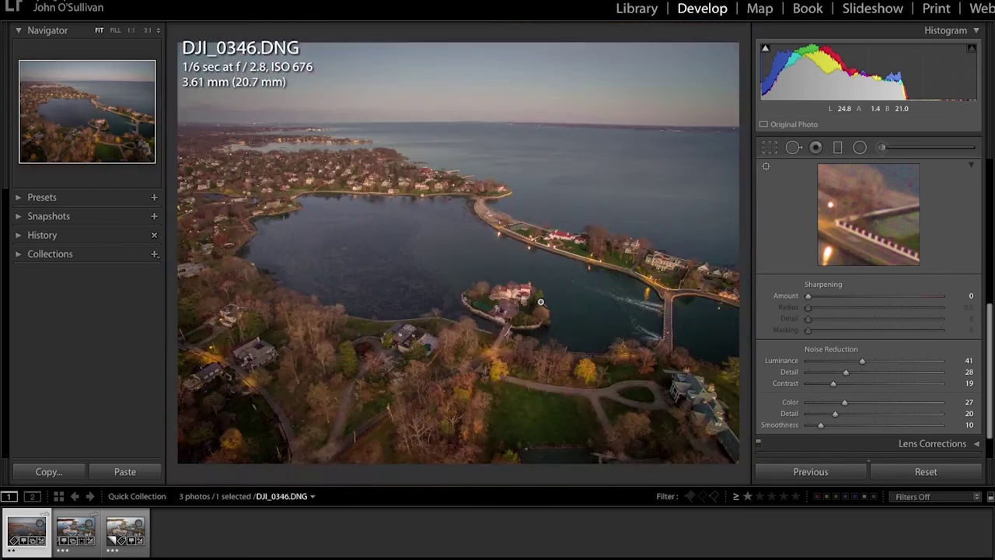
{"action": "left_click", "coordinate": [541, 302]}
{"action": "left_click", "coordinate": [439, 313]}
{"action": "left_click", "coordinate": [148, 30]}
{"action": "left_click_drag", "start_coordinate": [487, 384], "coordinate": [669, 159]}
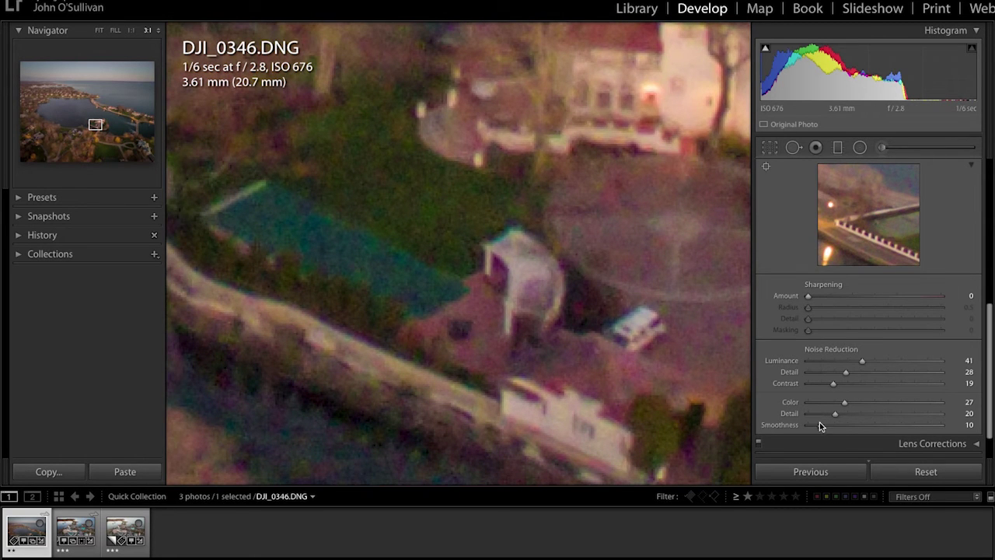
Compare Smoothness at 0 and 100, then settle on Color Detail 20 and Smoothness 46.
{"action": "left_click_drag", "start_coordinate": [820, 424], "coordinate": [804, 427]}
{"action": "left_click", "coordinate": [806, 426]}
{"action": "left_click", "coordinate": [806, 425]}
{"action": "left_click", "coordinate": [943, 426]}
{"action": "left_click_drag", "start_coordinate": [829, 427], "coordinate": [862, 432]}
{"action": "left_click", "coordinate": [485, 201]}
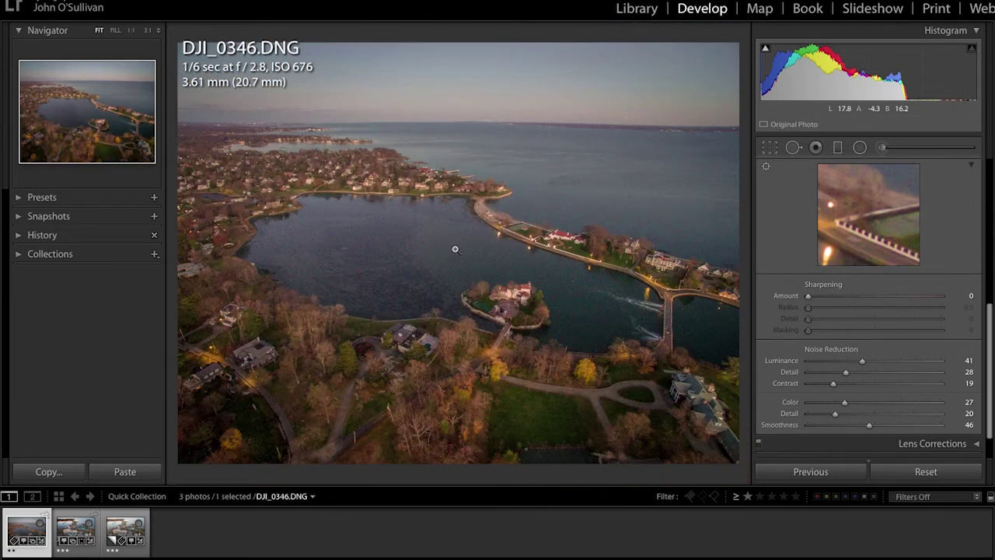
Raise Color noise reduction on DJI_0346.DNG to 65, checking the water at 3:1 and Fit.
{"action": "left_click", "coordinate": [449, 247]}
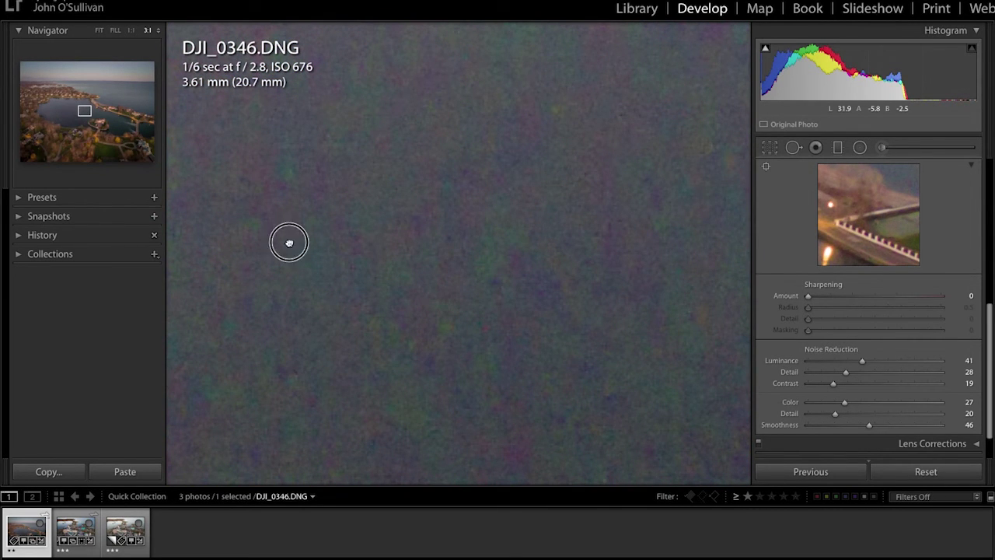
{"action": "left_click_drag", "start_coordinate": [285, 240], "coordinate": [555, 168]}
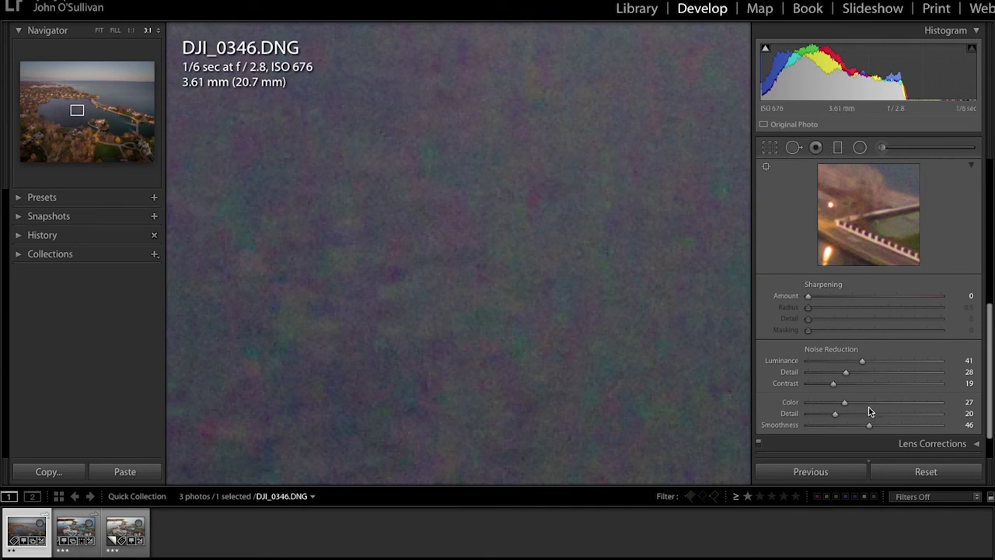
{"action": "left_click_drag", "start_coordinate": [858, 405], "coordinate": [897, 403]}
{"action": "left_click", "coordinate": [548, 182]}
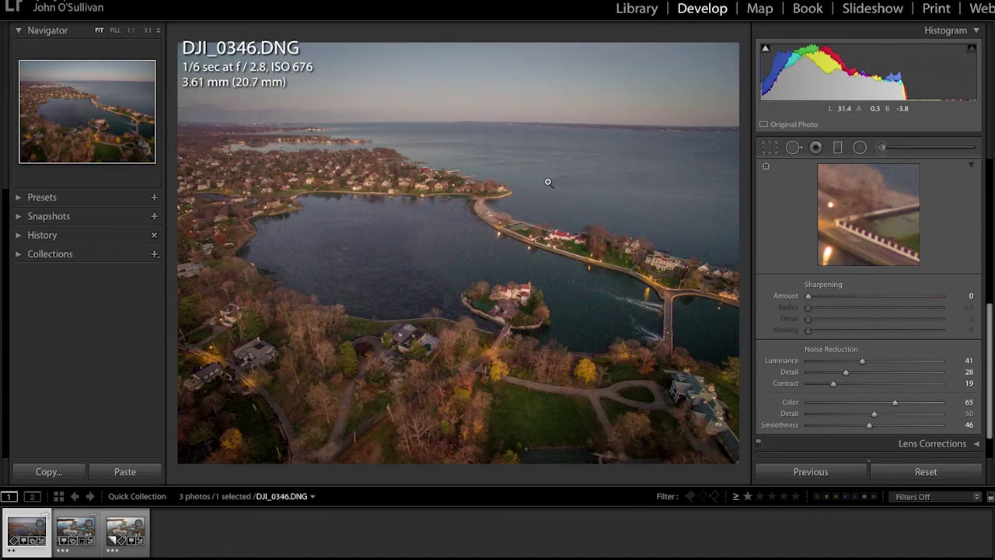
{"action": "left_click", "coordinate": [380, 267]}
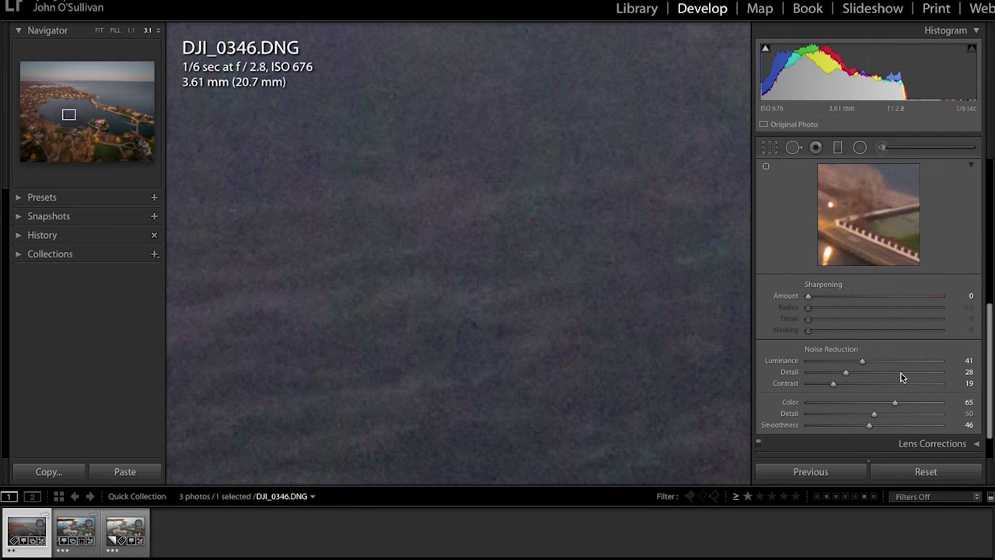
Reset Luminance noise reduction, then set it to 47 with Detail 38 and view at Fit.
{"action": "double_click", "coordinate": [793, 362]}
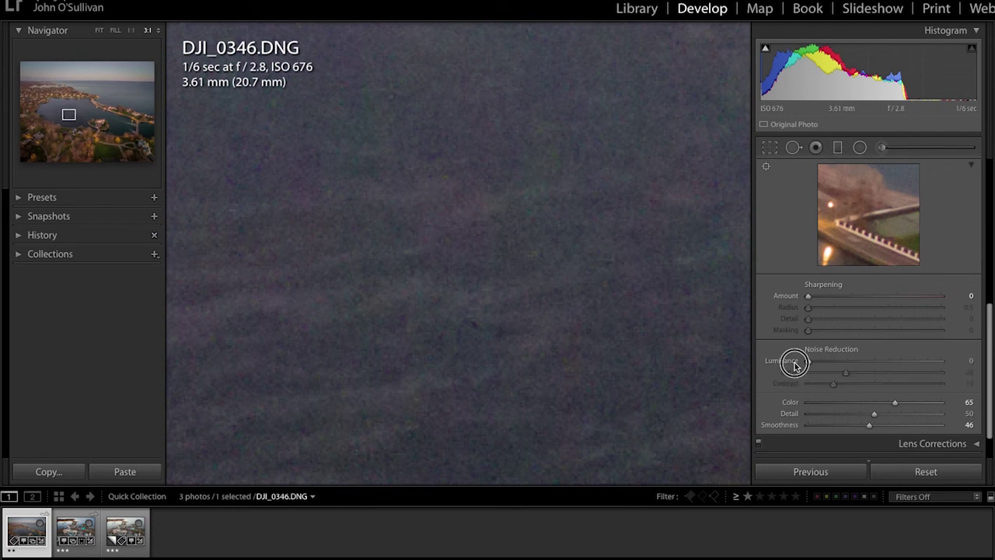
{"action": "left_click_drag", "start_coordinate": [823, 361], "coordinate": [876, 374]}
{"action": "left_click", "coordinate": [873, 361]}
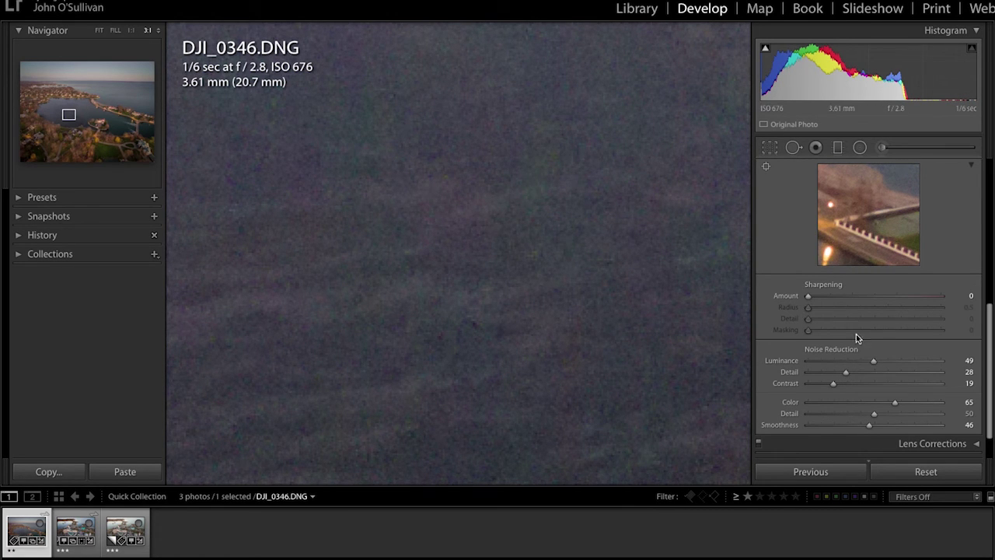
{"action": "left_click_drag", "start_coordinate": [873, 361], "coordinate": [870, 361]}
{"action": "left_click_drag", "start_coordinate": [861, 376], "coordinate": [858, 376]}
{"action": "left_click", "coordinate": [442, 324]}
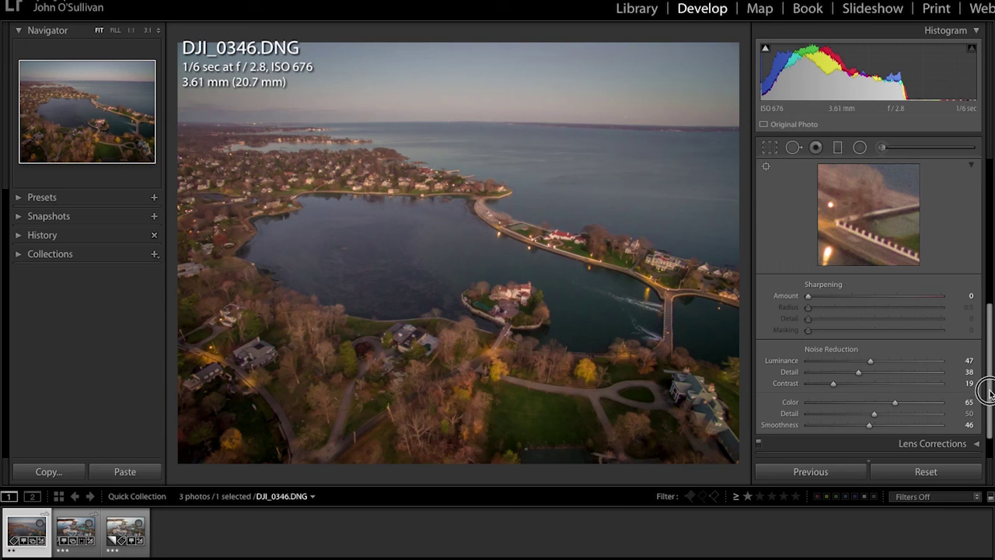
{"action": "left_click_drag", "start_coordinate": [990, 391], "coordinate": [987, 421]}
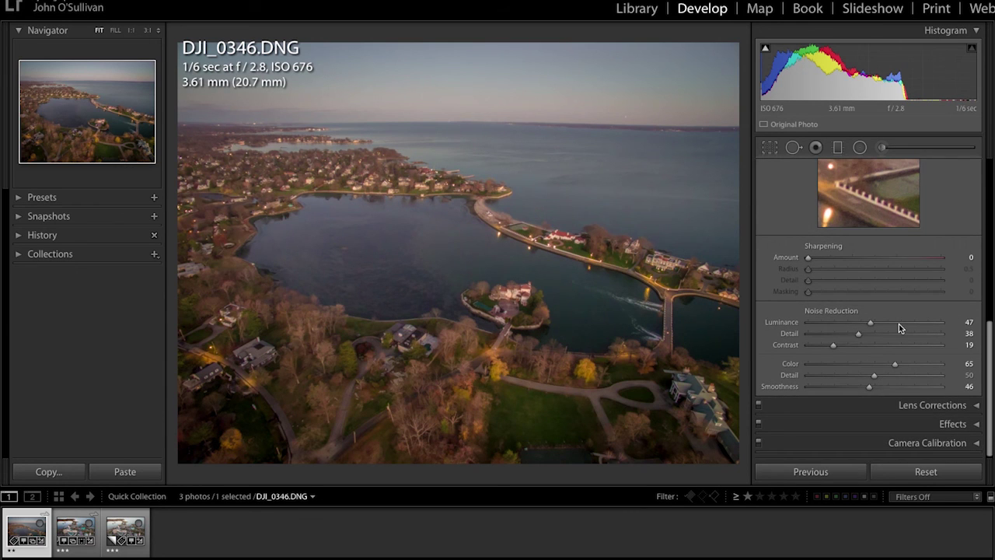